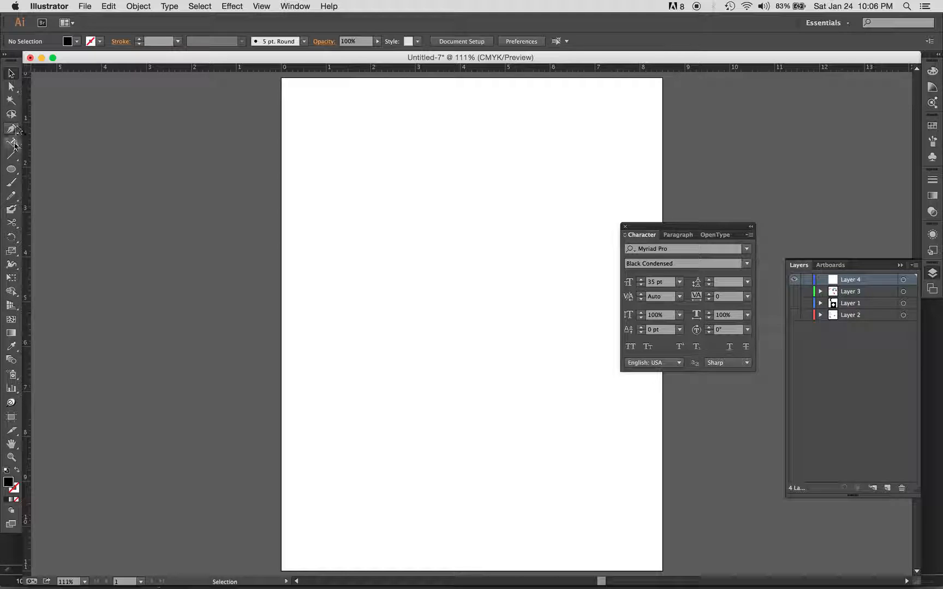
Step: Add the word "Sports" to the middle of the page and enlarge it to 125 pt
click(398, 315)
text(Sports)
super+click(414, 312)
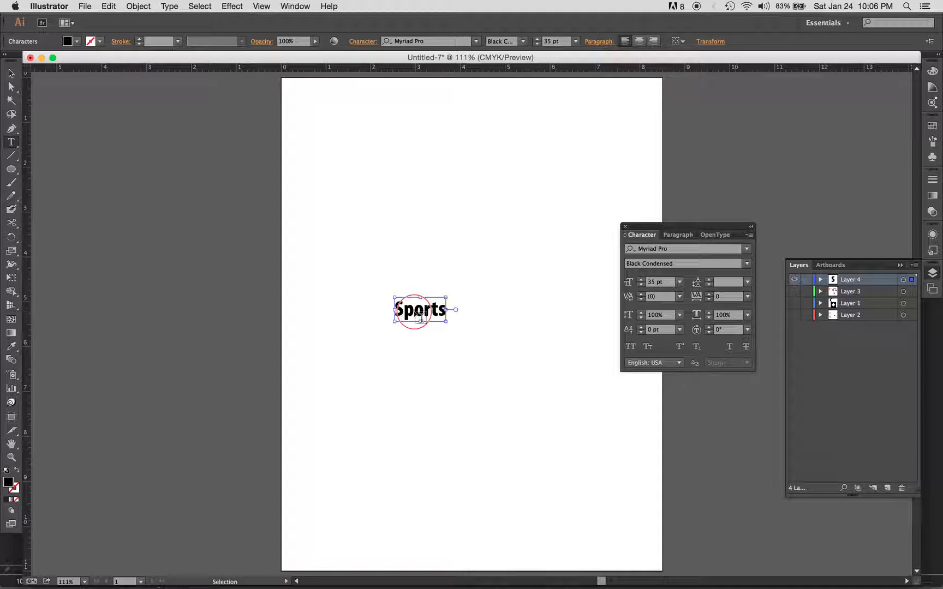
key(shift+super+period)
key(shift+super+period)
key(shift+super+period)
key(shift+super+period)
key(shift+super+period)
key(shift+super+period)
key(shift+super+period)
key(shift+super+period)
key(shift+super+period)
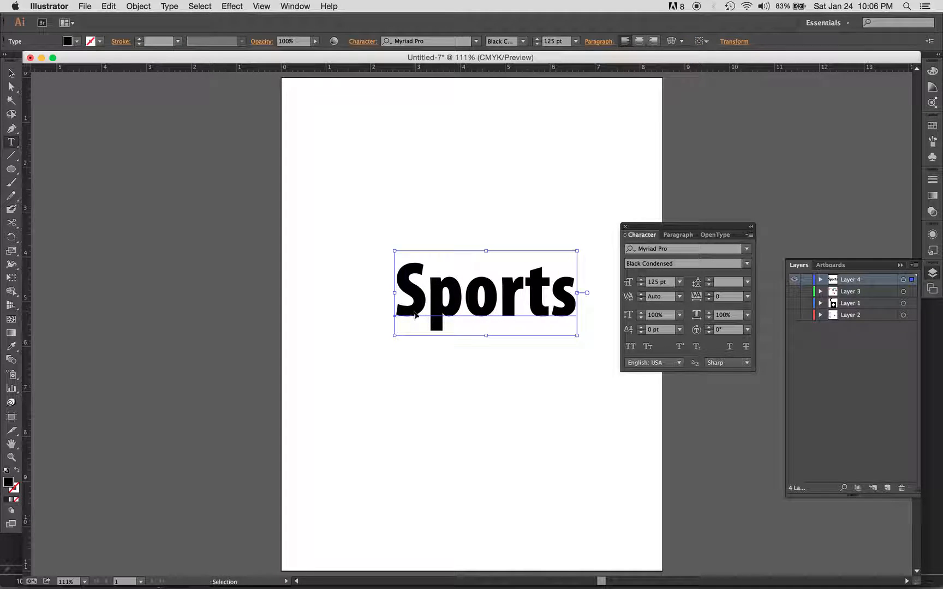
Step: Set the Sports text in the Machiarge font and tighten its tracking to -20
click(674, 250)
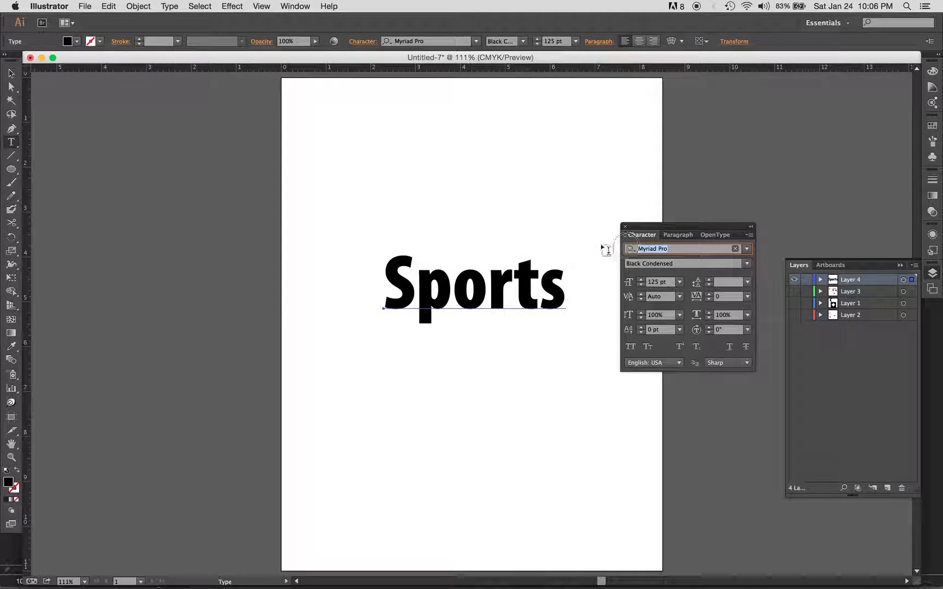
text(ma)
key(Return)
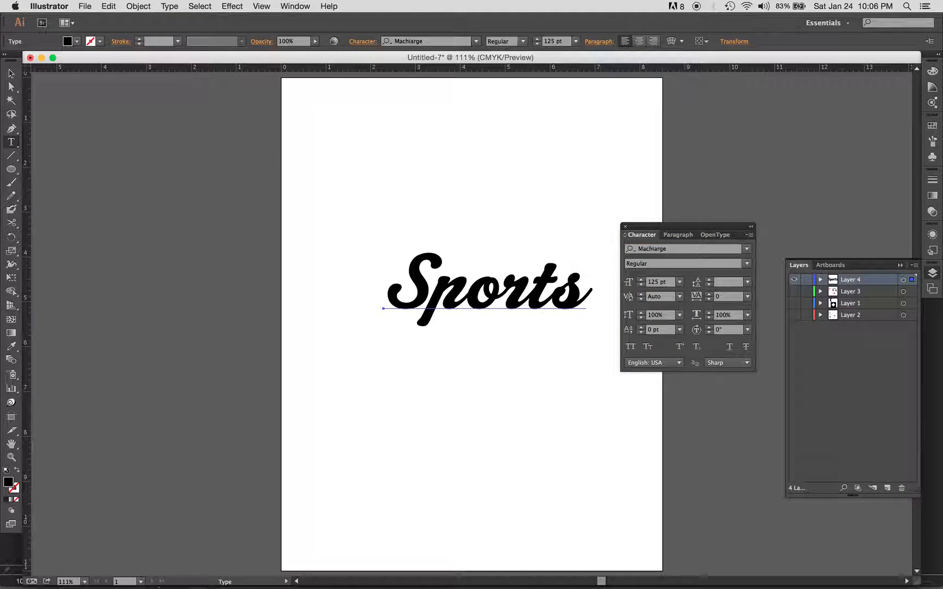
drag(508, 303, 492, 302)
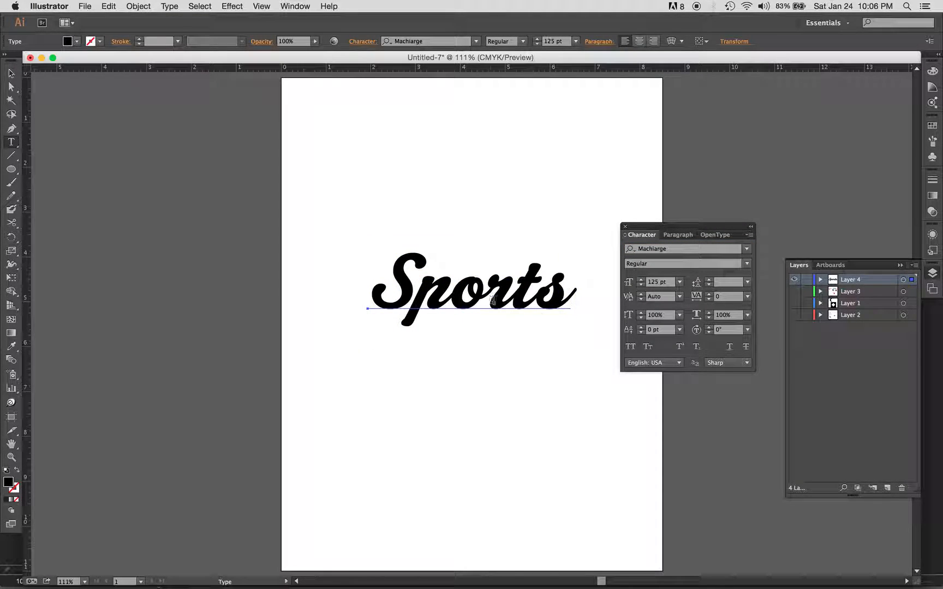
key(alt+Left)
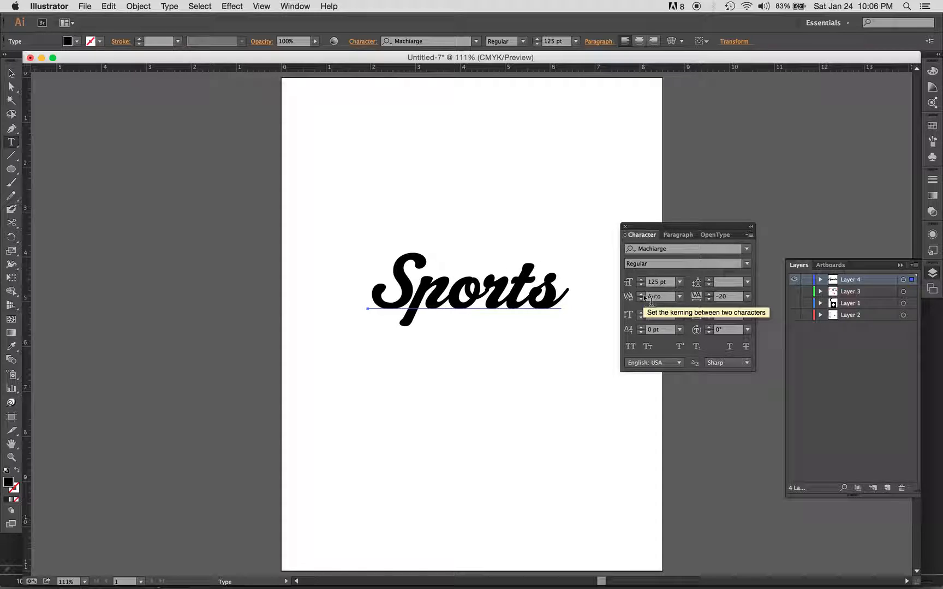
Step: Shift the Sports text slightly higher on the page and clear the selection
drag(658, 229, 718, 101)
drag(510, 299, 513, 272)
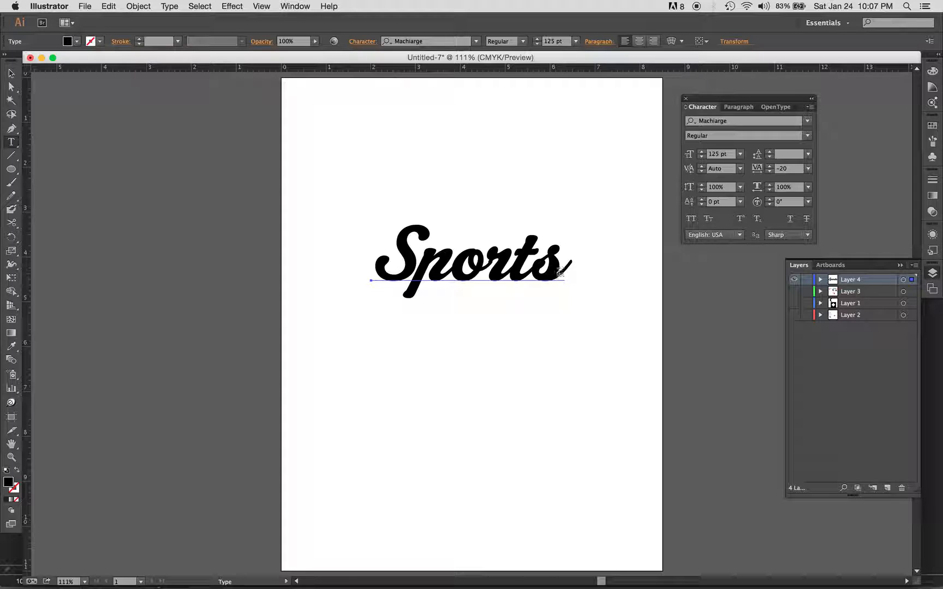
super+click(535, 337)
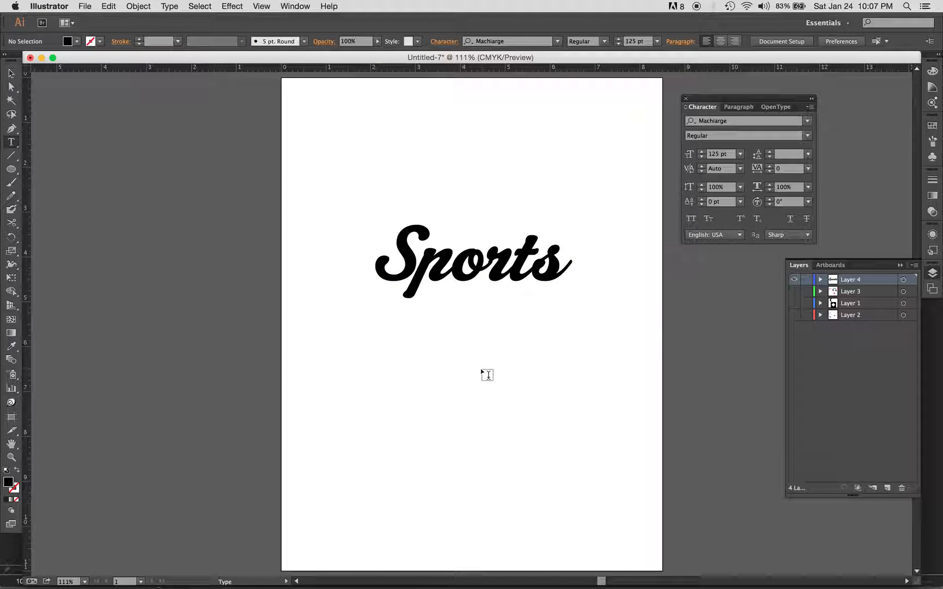
Step: Lock the Sports text in place and expand Layer 4 to show its contents
key(super+space)
drag(329, 200, 625, 329)
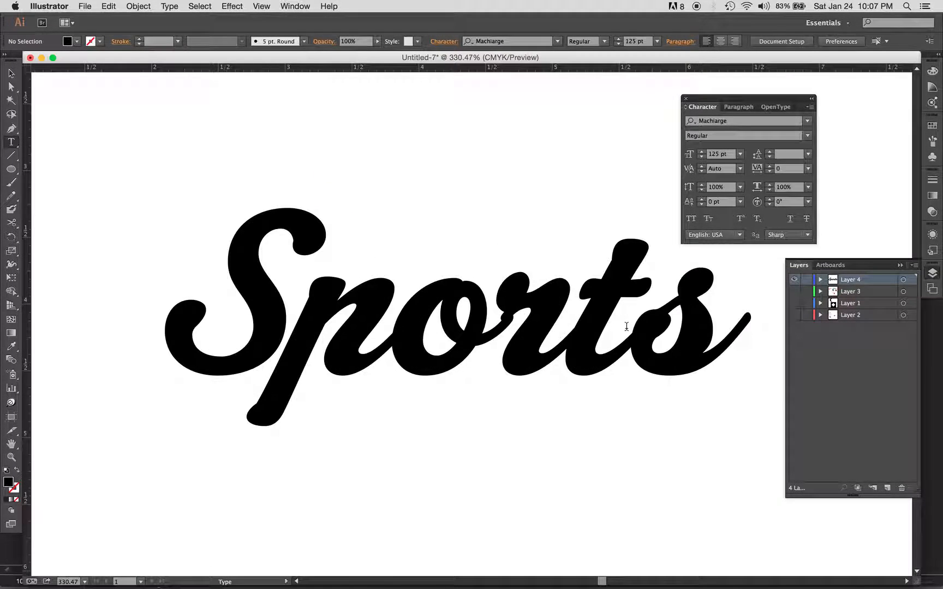
key(super+minus)
key(super+minus)
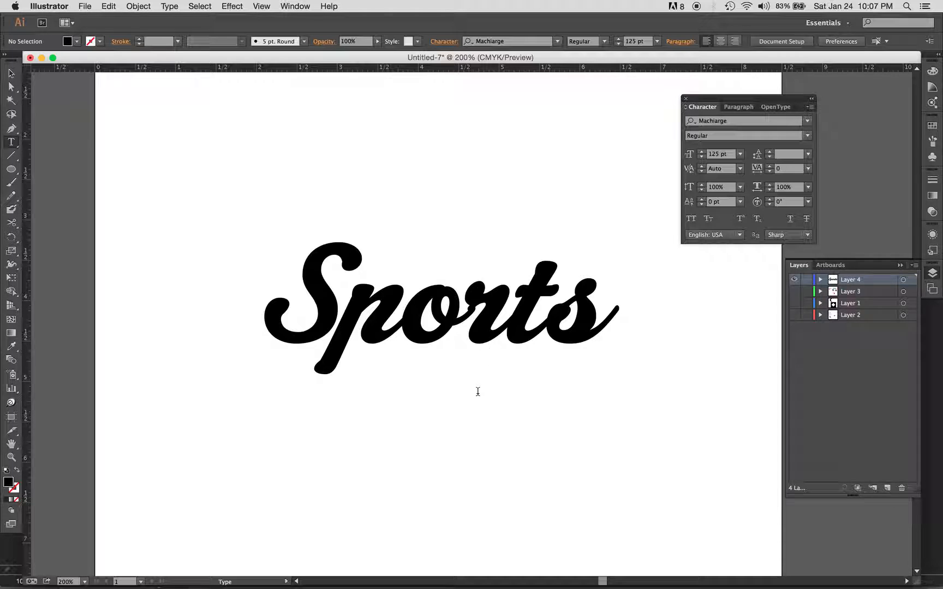
click(489, 350)
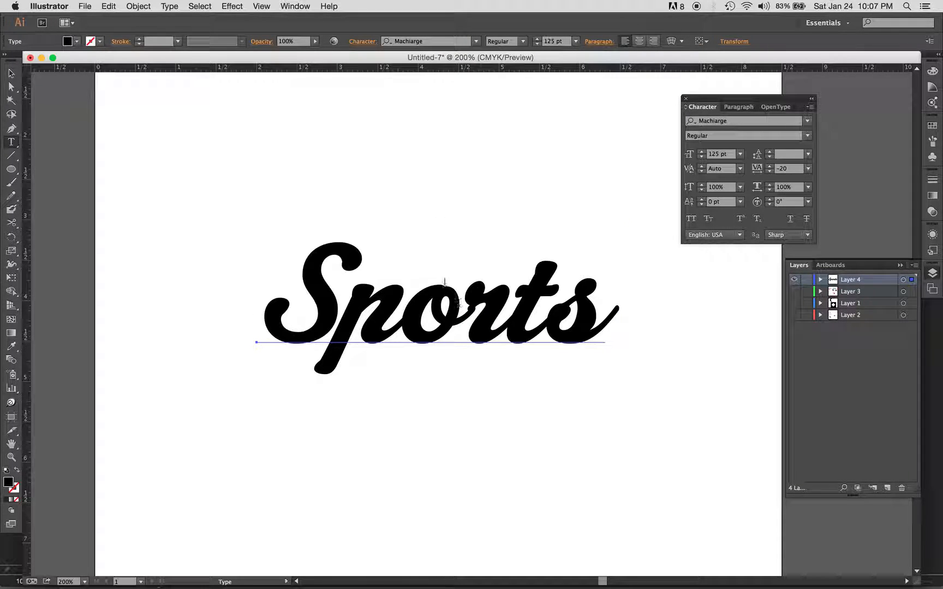
click(137, 7)
mouse_move(154, 69)
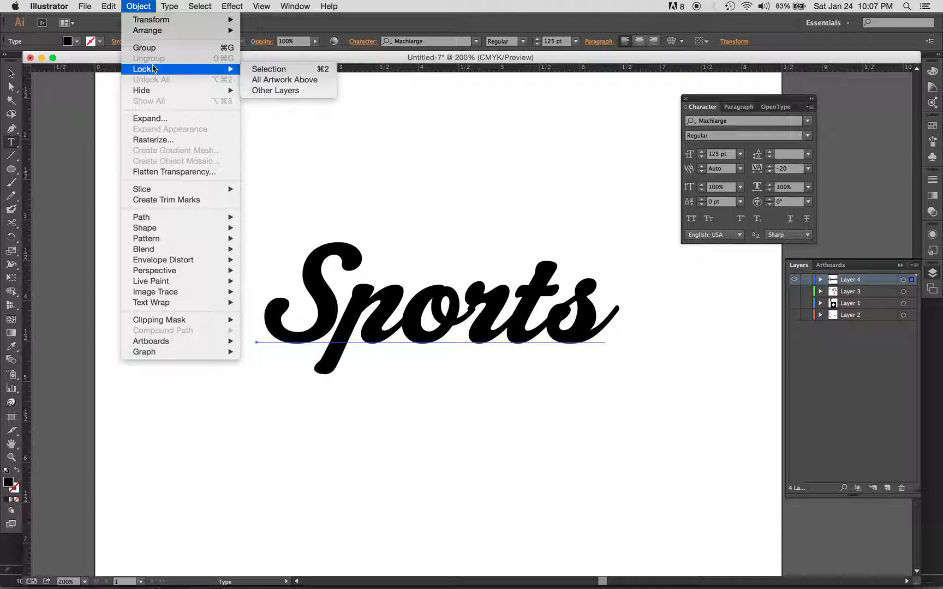
click(261, 73)
click(11, 72)
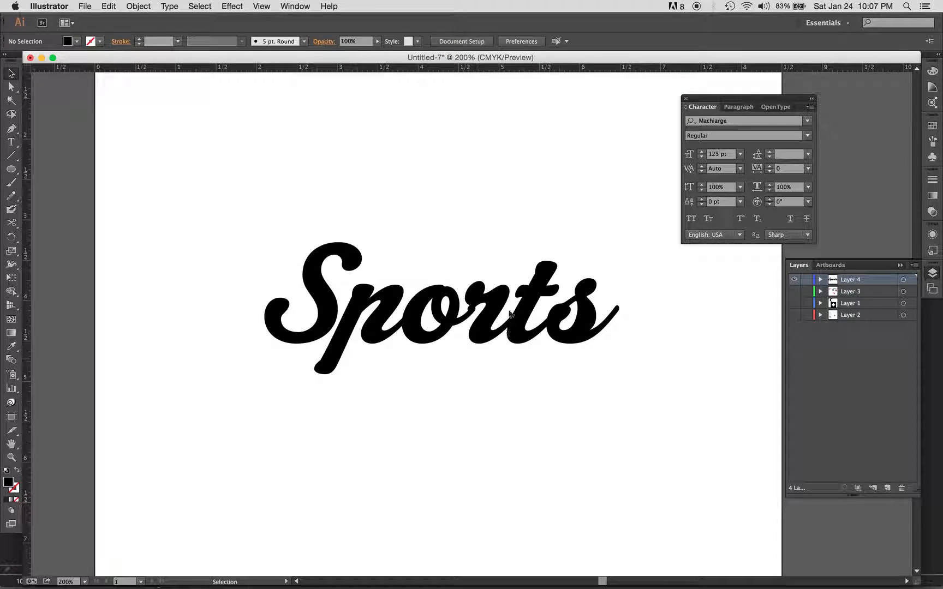
click(821, 280)
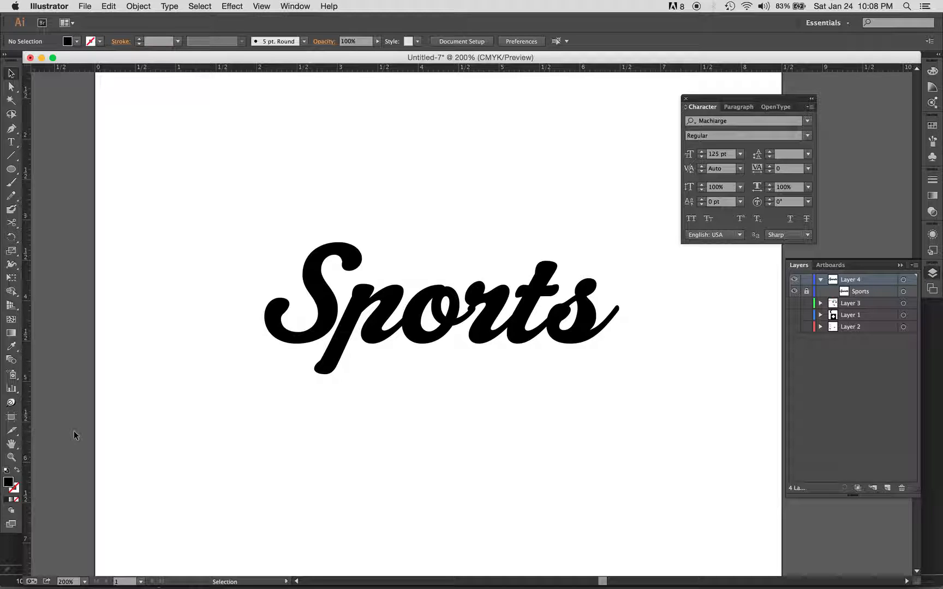
Step: Swap to no fill and set the stroke colour to red with RGB 209, 5, 5
click(16, 472)
click(17, 489)
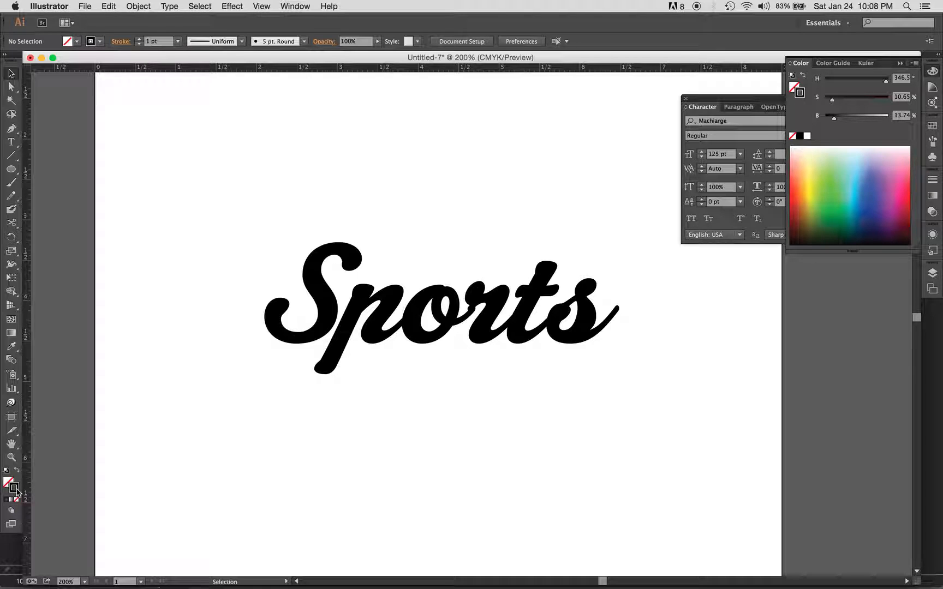
double_click(14, 487)
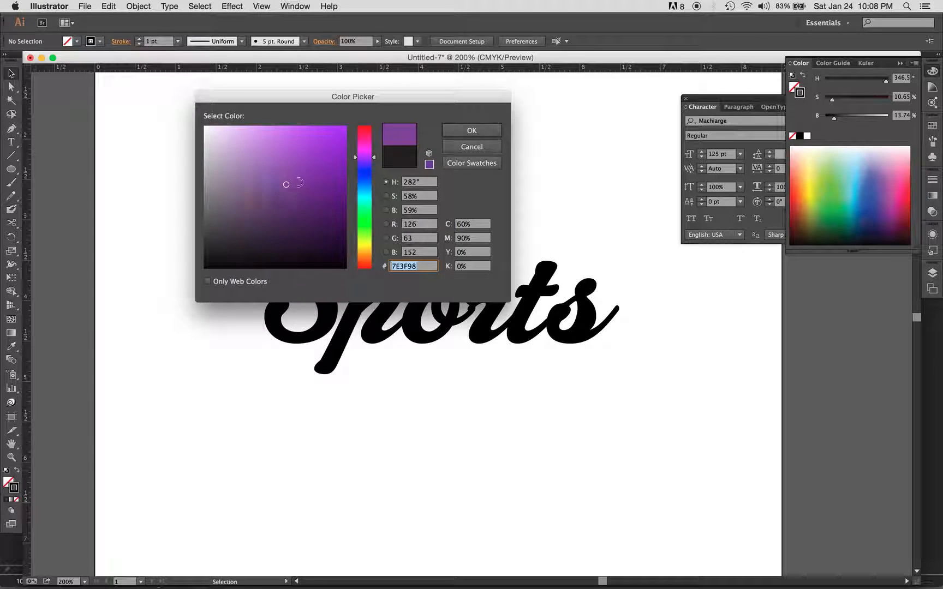
mouse_move(364, 206)
mouse_down()
mouse_move(372, 117)
mouse_move(343, 152)
mouse_up()
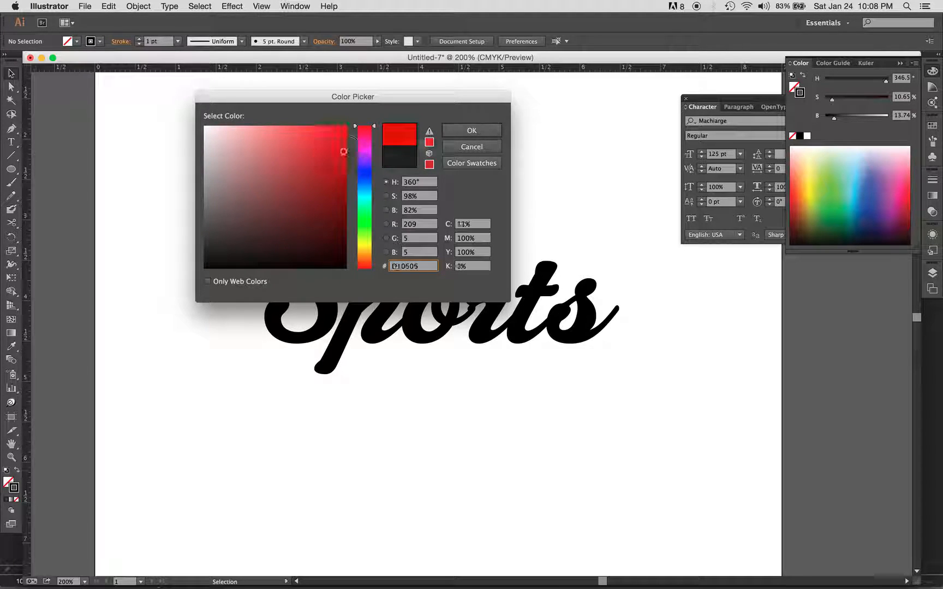
click(469, 131)
Step: Start a Pen path on the upper edge of the final s's tail and extend it beyond the tail's tip with a smooth point
key(p)
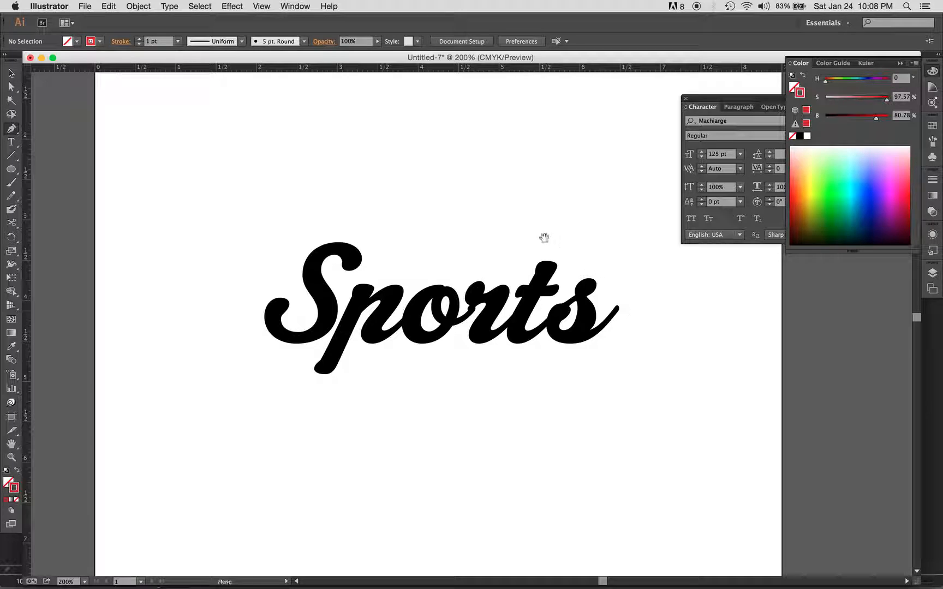
drag(499, 212, 703, 396)
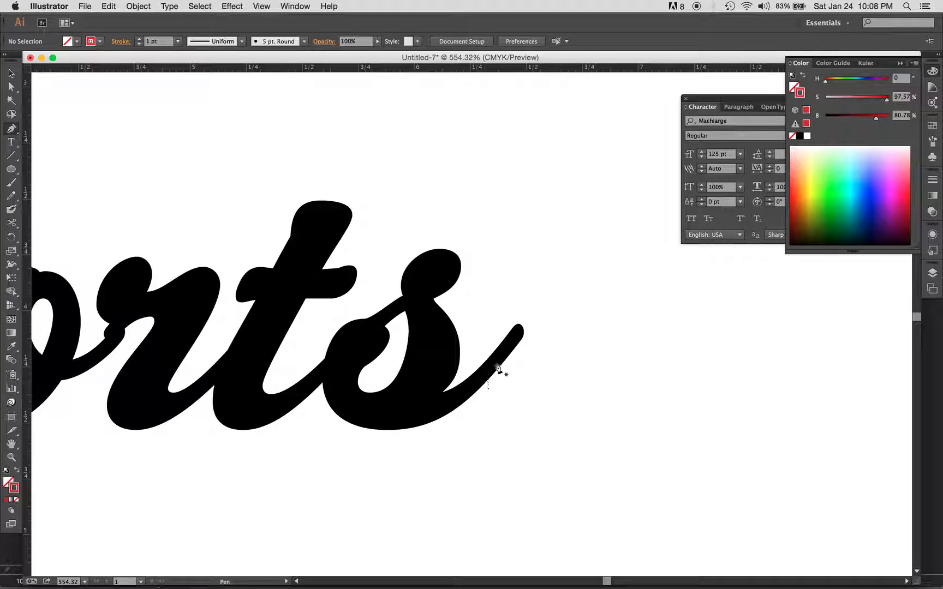
drag(428, 255, 576, 402)
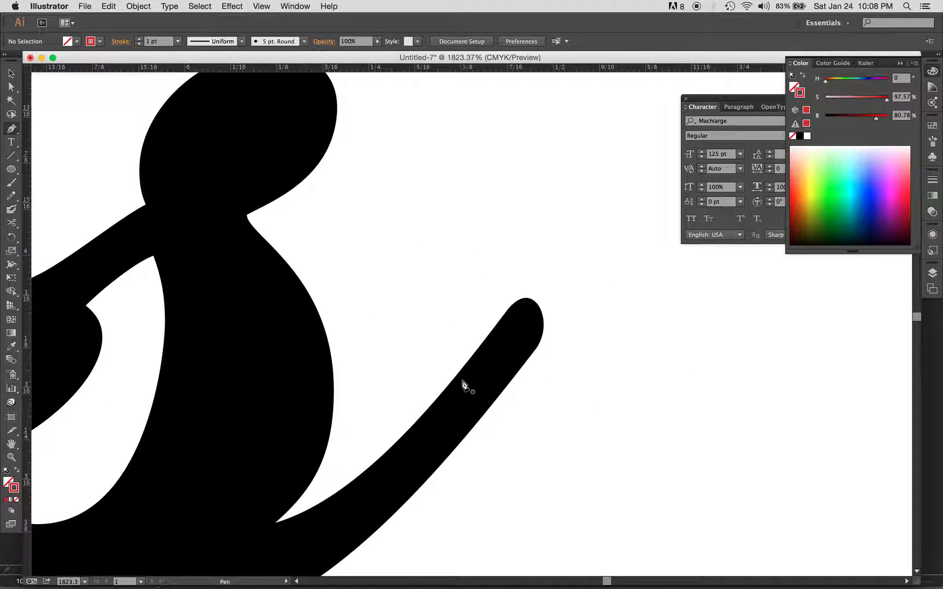
click(449, 389)
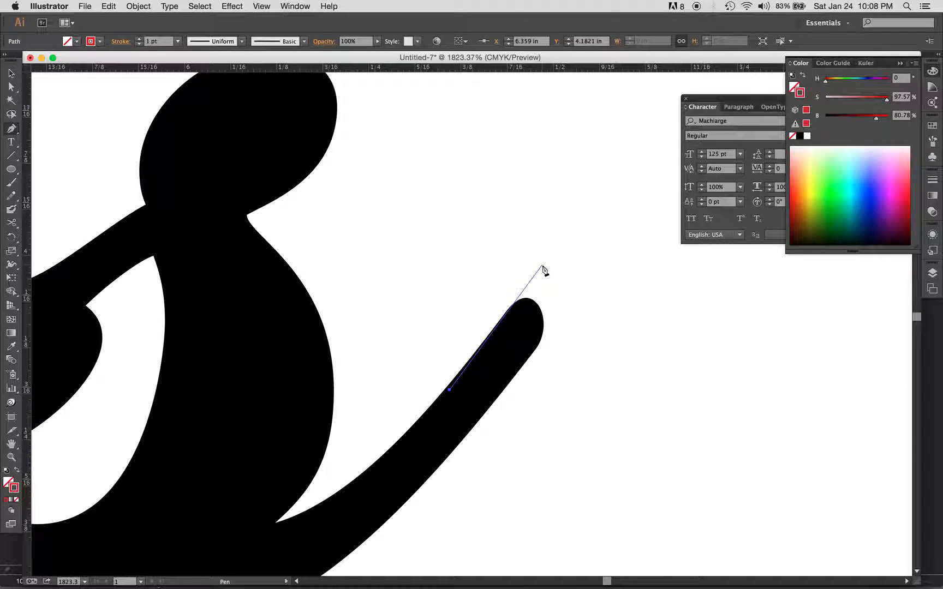
drag(582, 211, 600, 190)
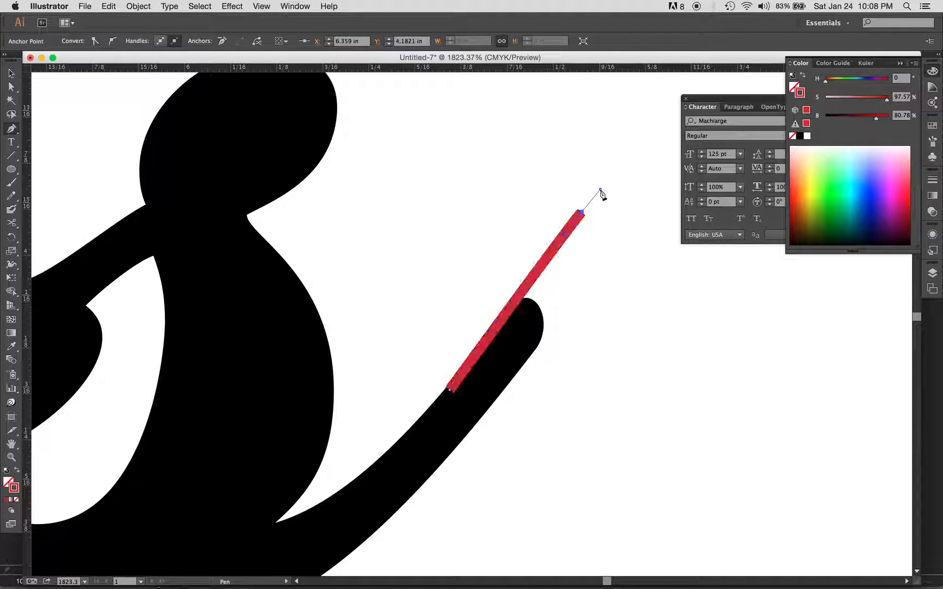
scroll(669, 225, right, 2)
scroll(669, 224, down, 1)
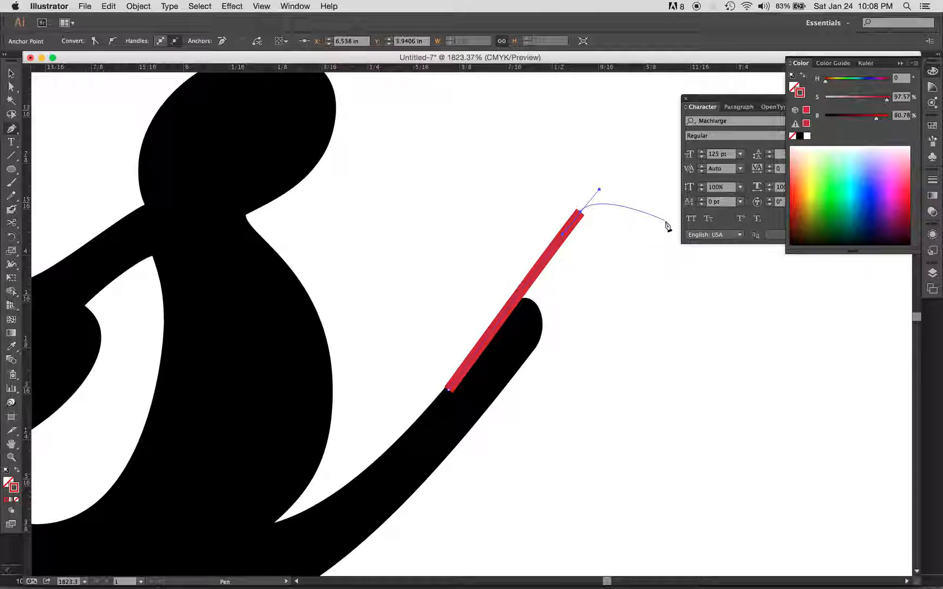
drag(656, 193, 668, 224)
key(super+minus)
key(super+minus)
key(super+minus)
key(super+z)
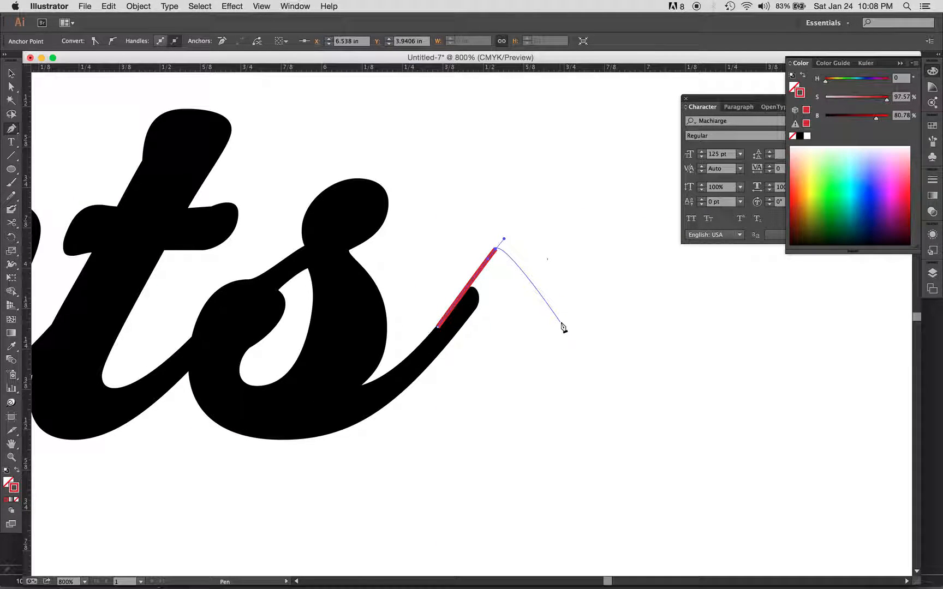
Step: Bend the swash path round to the right of the final s and sweep its outer edge down beneath the word
drag(604, 329, 583, 436)
key(super+minus)
key(super+minus)
key(super+minus)
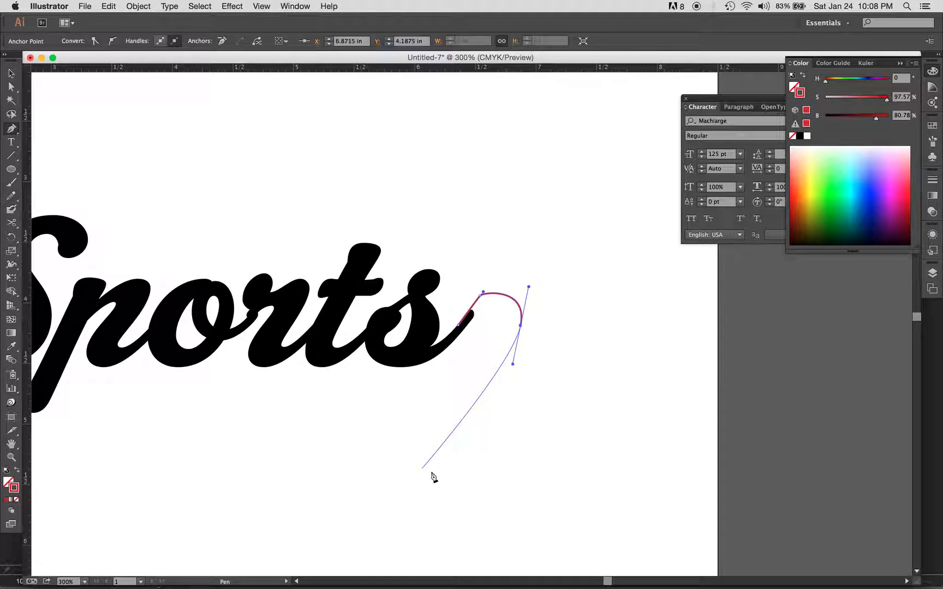
drag(463, 421, 413, 442)
key(super+z)
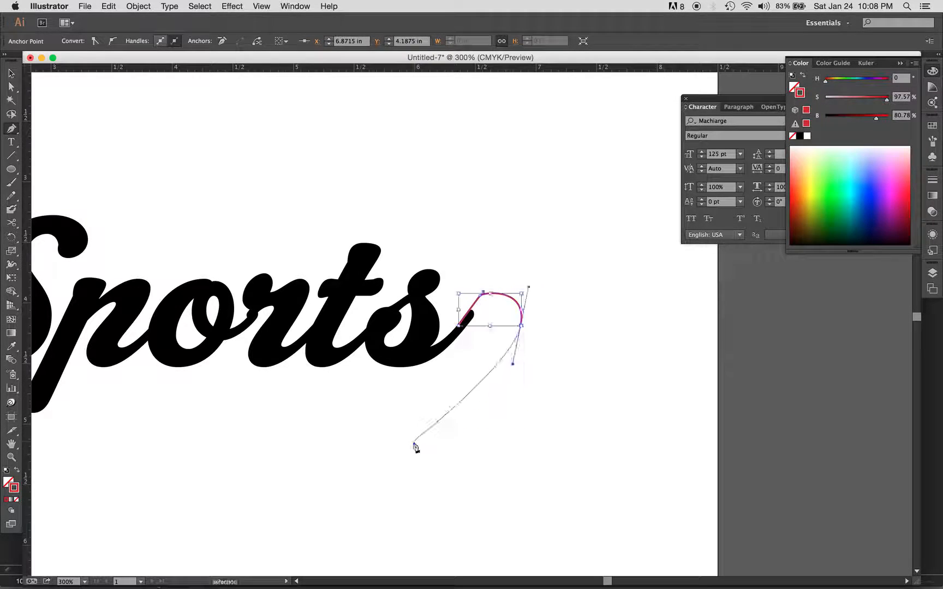
drag(374, 468, 281, 480)
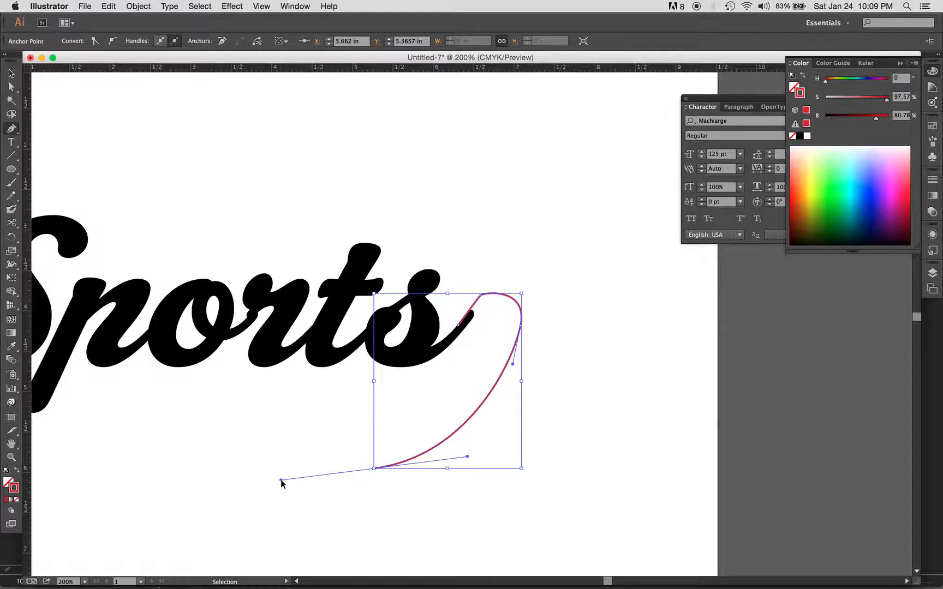
Step: Extend the swash's lower edge leftward to beneath the S and round off its left end with a smooth point
key(super+minus)
key(super+minus)
key(super+minus)
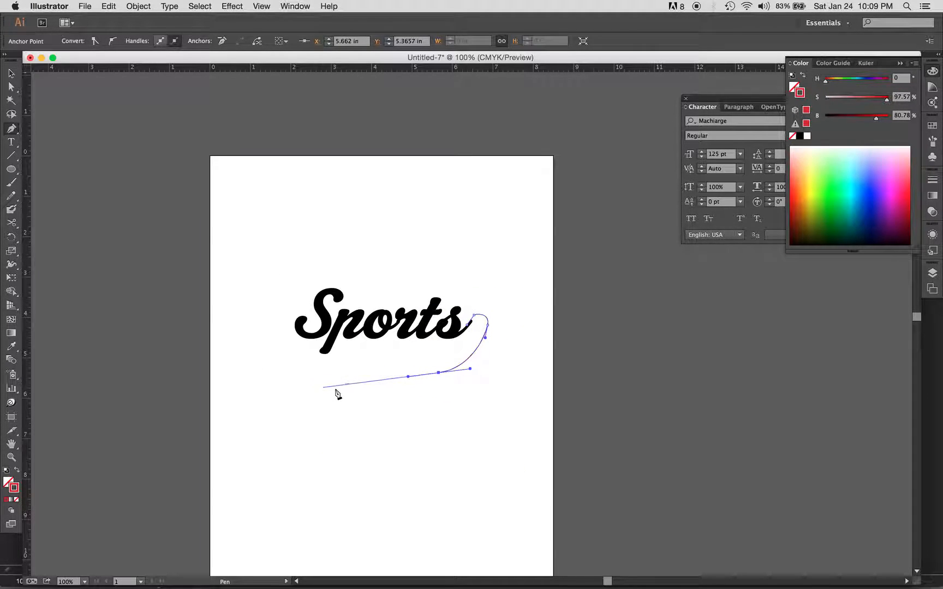
drag(318, 400, 305, 432)
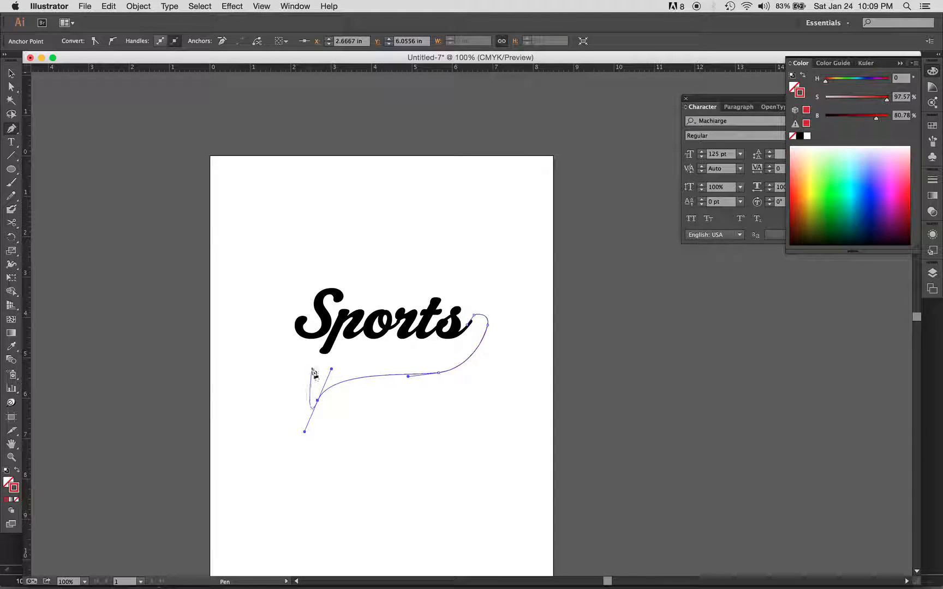
click(308, 371)
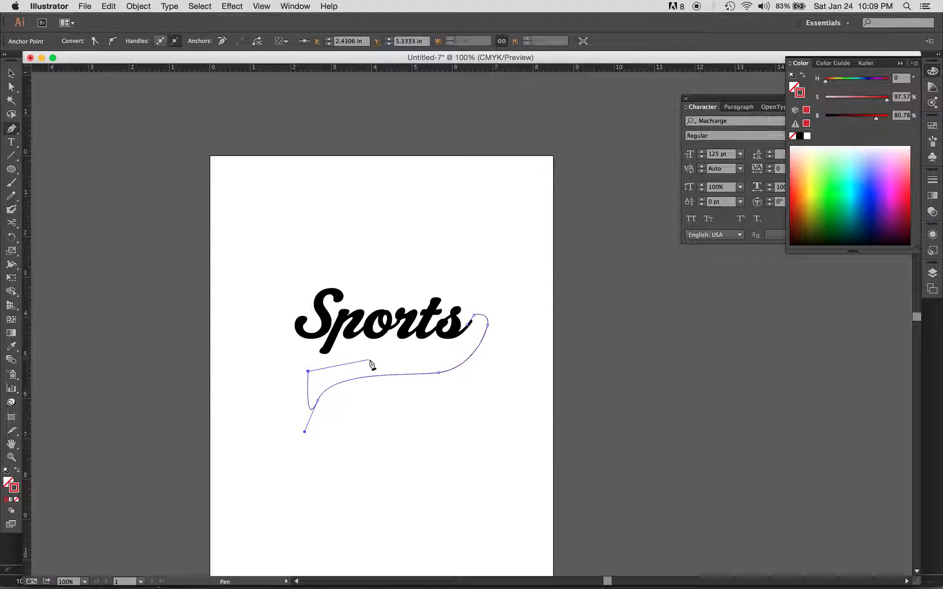
key(super+z)
super+click(305, 372)
drag(305, 372, 325, 364)
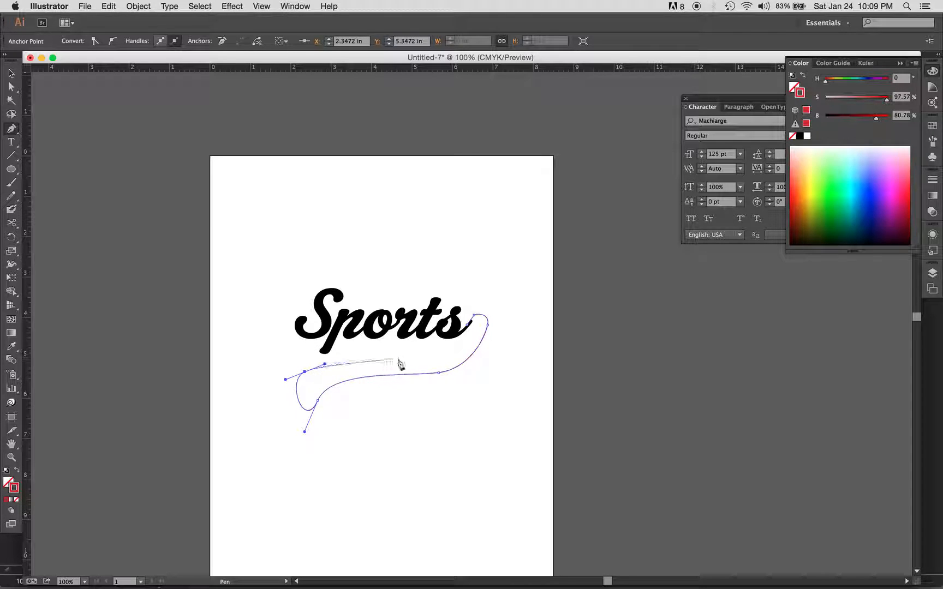
Step: Run the swash's inner edge rightward beneath the word and up inside the outer bend, placing a smooth point at its crest
drag(425, 359, 447, 361)
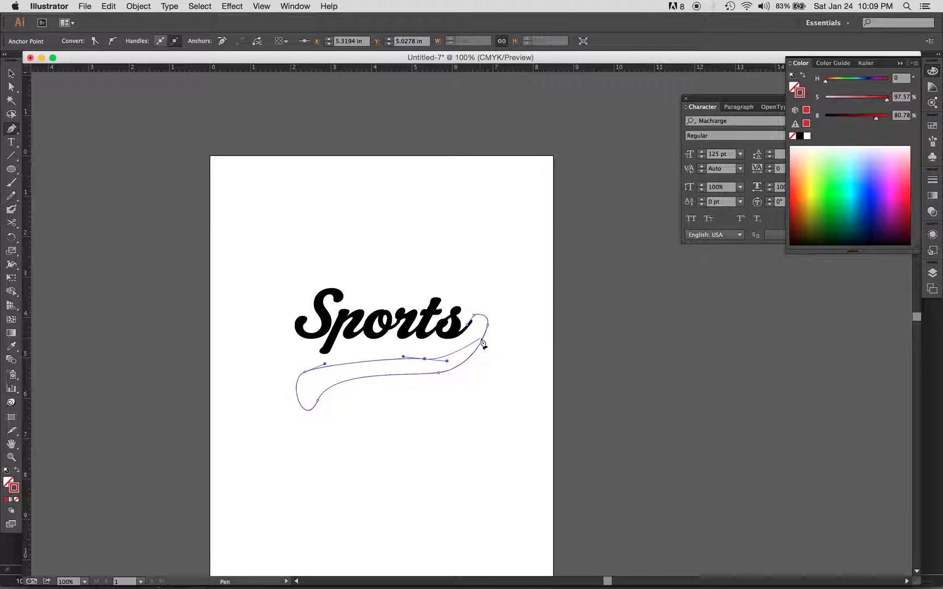
drag(479, 344, 479, 326)
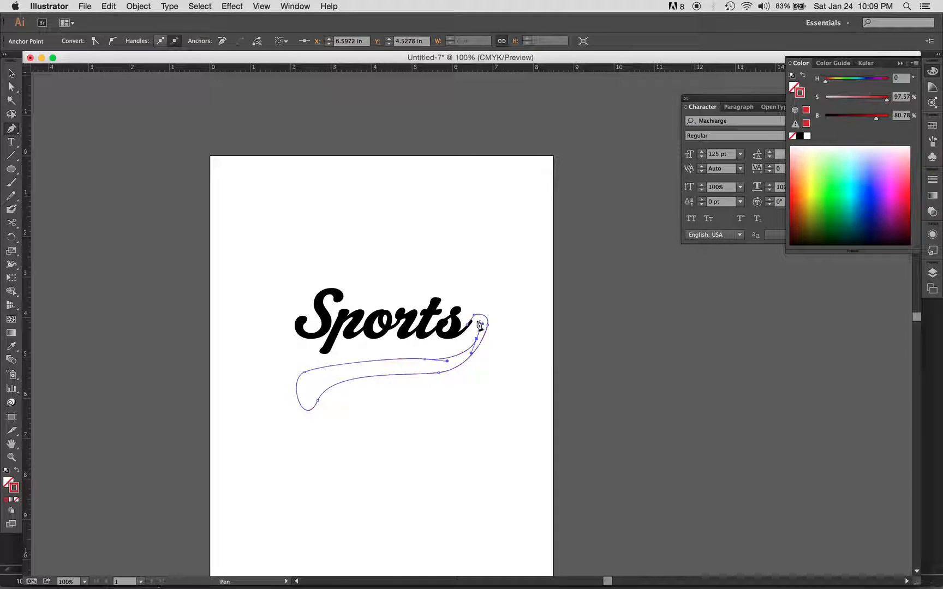
key(super+space)
drag(455, 299, 518, 362)
drag(456, 274, 431, 274)
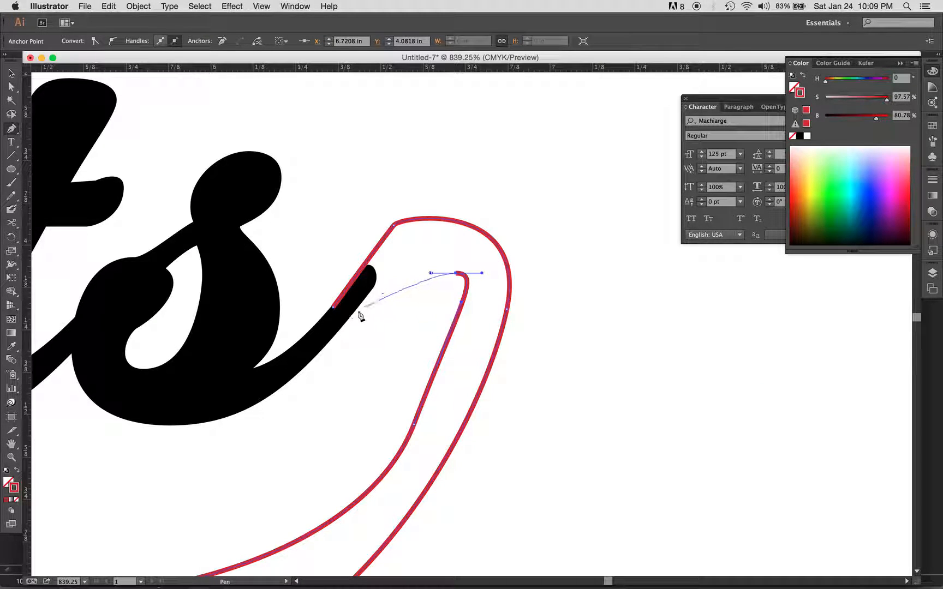
Step: Curve the inner edge onto the lower side of the final s's tail, close the path at its starting point and deselect it
drag(351, 314, 313, 372)
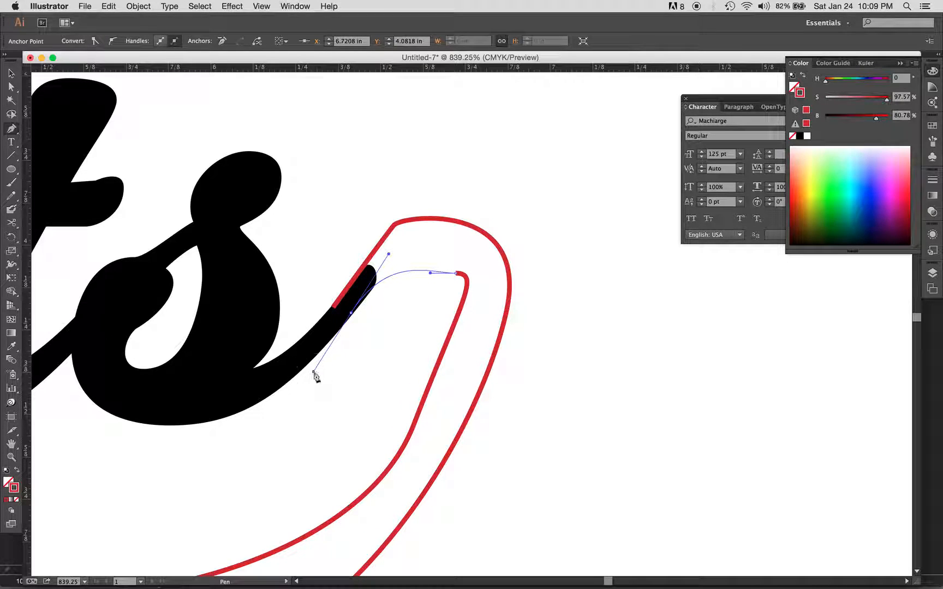
click(334, 309)
super+click(393, 350)
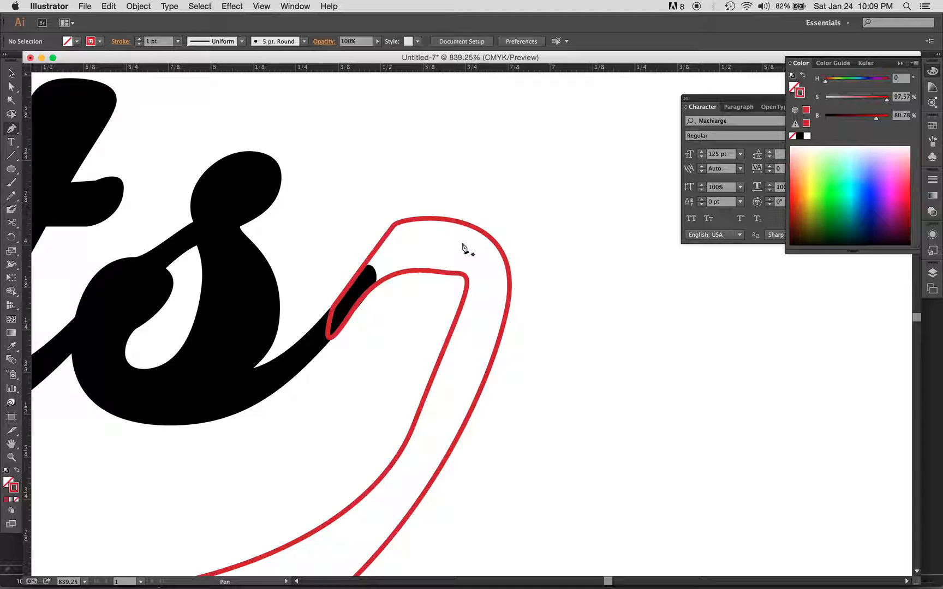
Step: Round the top of the swash's bend by adjusting the direction handles of its outer and inner points with Direct Selection
key(a)
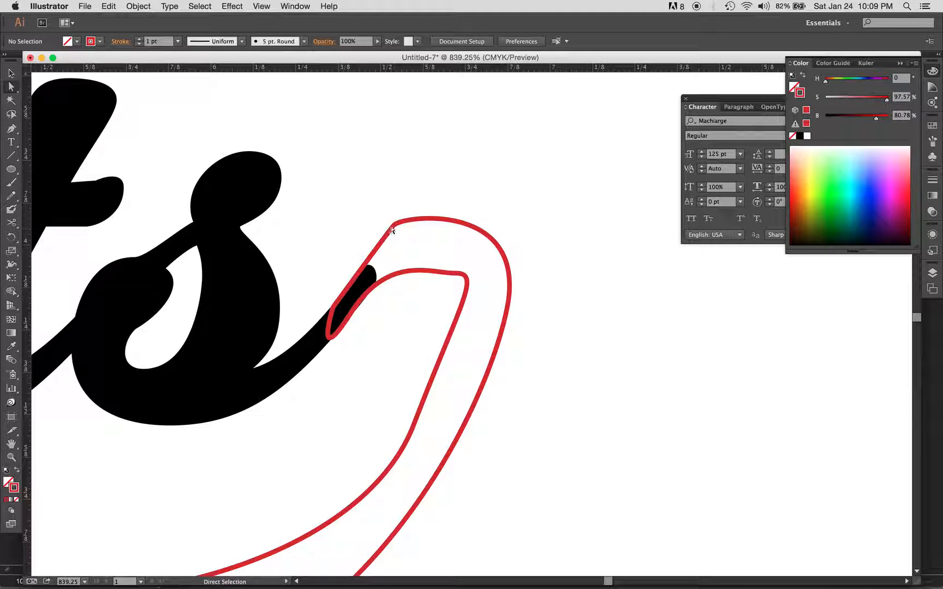
click(397, 224)
drag(402, 215, 432, 196)
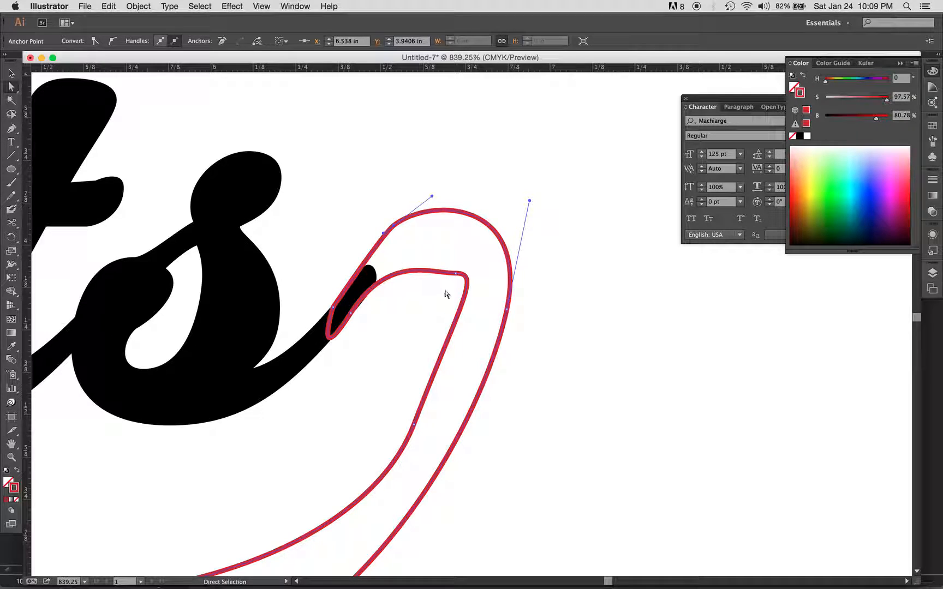
click(456, 273)
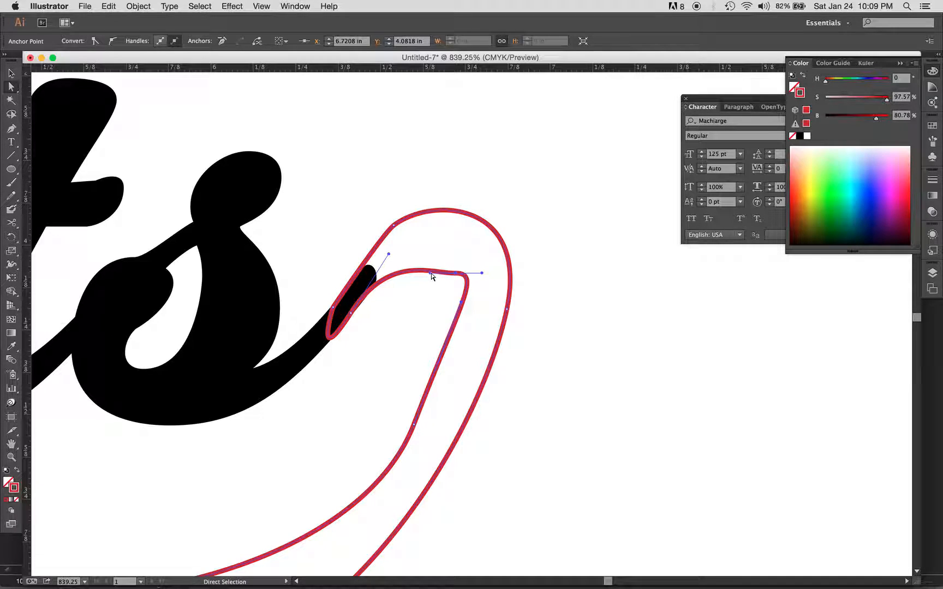
drag(432, 273, 432, 260)
Step: Thicken the bend by moving its inner crest point slightly down, and adjust that point's handles for a smooth turn
key(super+minus)
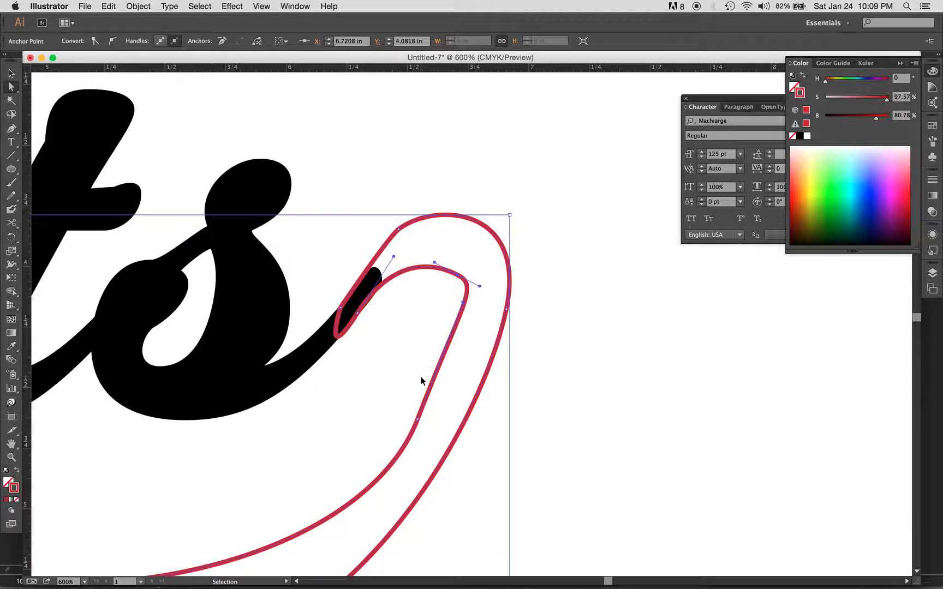
scroll(421, 381, down, 3)
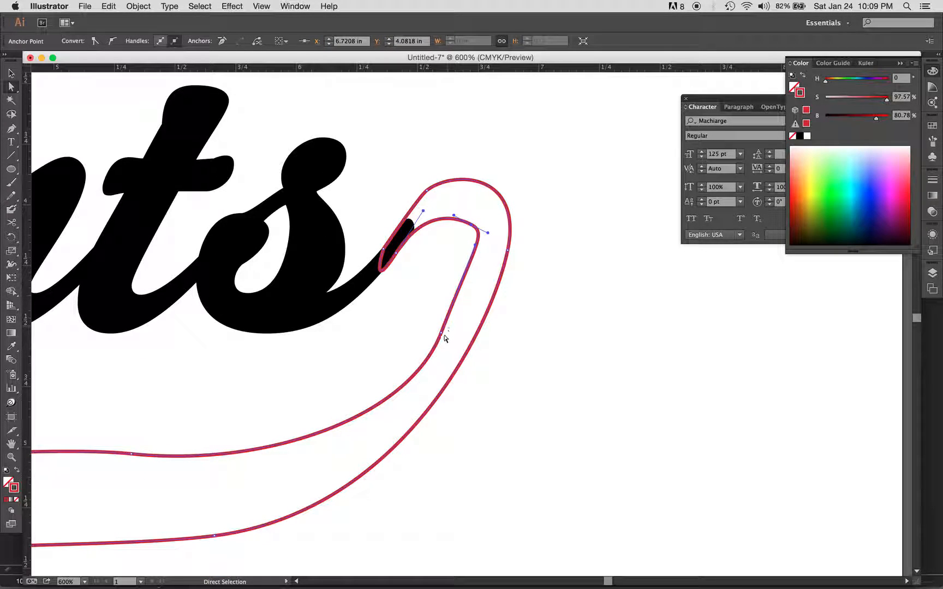
drag(440, 332, 432, 332)
drag(478, 229, 479, 276)
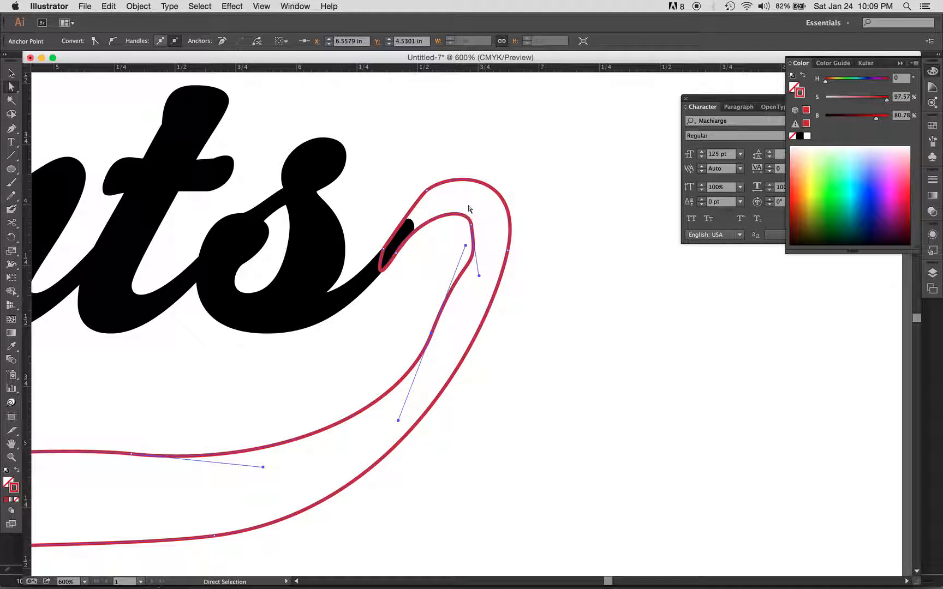
mouse_move(471, 224)
mouse_down()
mouse_move(467, 251)
mouse_move(463, 216)
mouse_up()
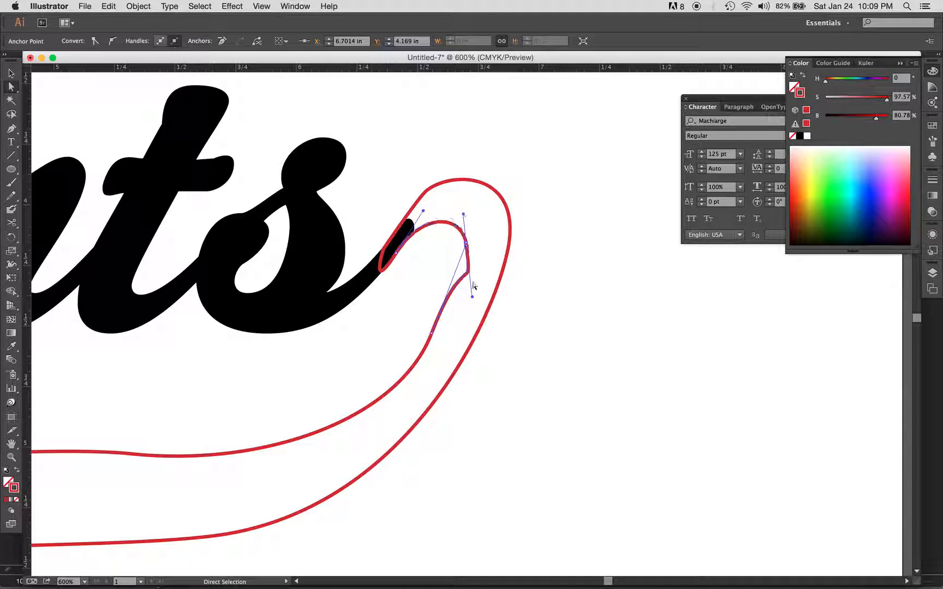
drag(472, 297, 472, 297)
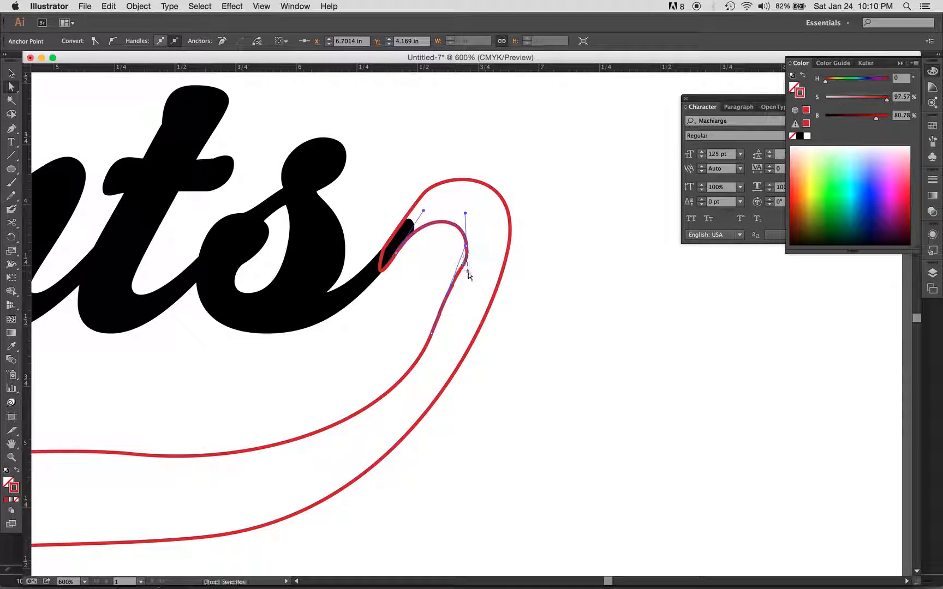
Step: Move the inner-edge point below the bend down and left, and angle its handle to remove the kink
scroll(482, 327, left, 2)
scroll(481, 327, down, 1)
drag(459, 322, 424, 352)
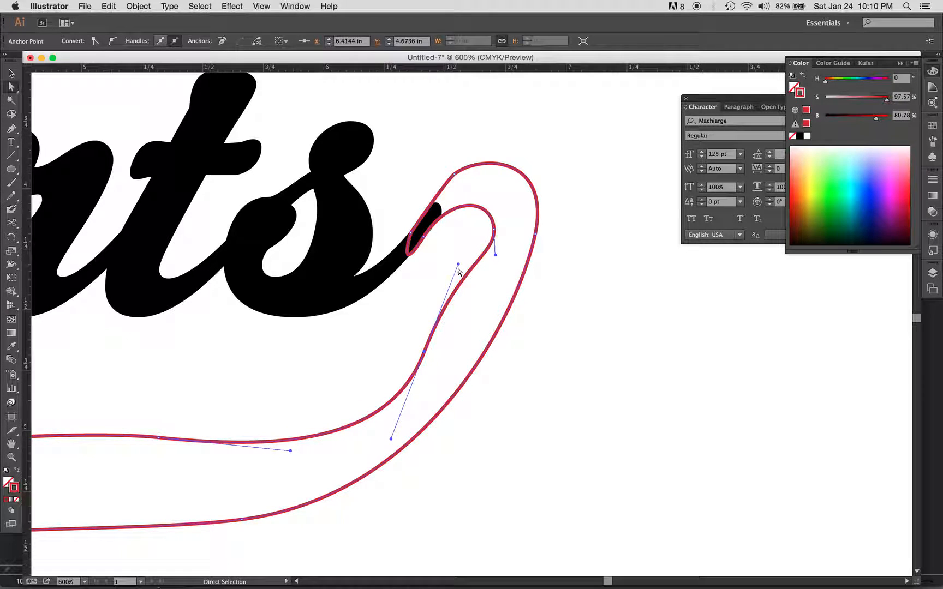
drag(459, 269, 485, 281)
Step: Smooth the wavy stretch of the swash's upper edge beneath the word by levelling the handles of its middle anchor point
scroll(467, 362, left, 10)
scroll(467, 362, down, 4)
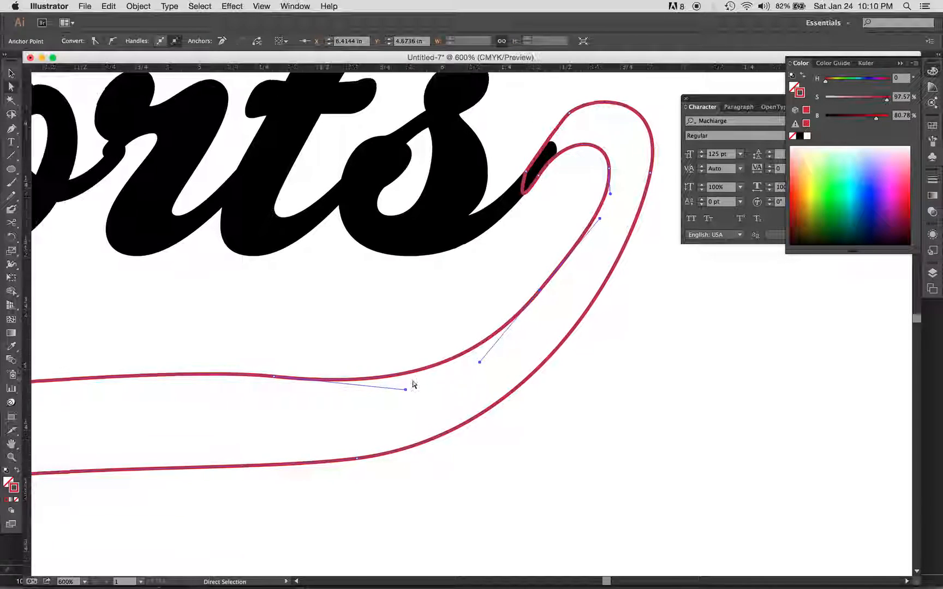
scroll(413, 385, left, 3)
scroll(413, 384, down, 1)
drag(418, 341, 309, 337)
click(441, 350)
click(467, 354)
click(406, 334)
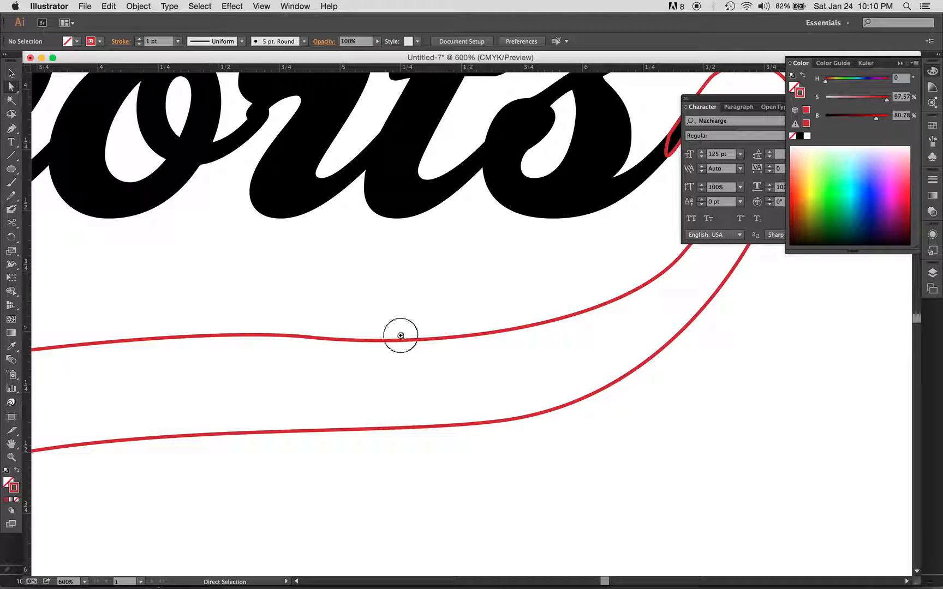
click(440, 350)
drag(441, 350, 503, 350)
scroll(505, 354, left, 5)
key(super+minus)
key(super+minus)
key(super+minus)
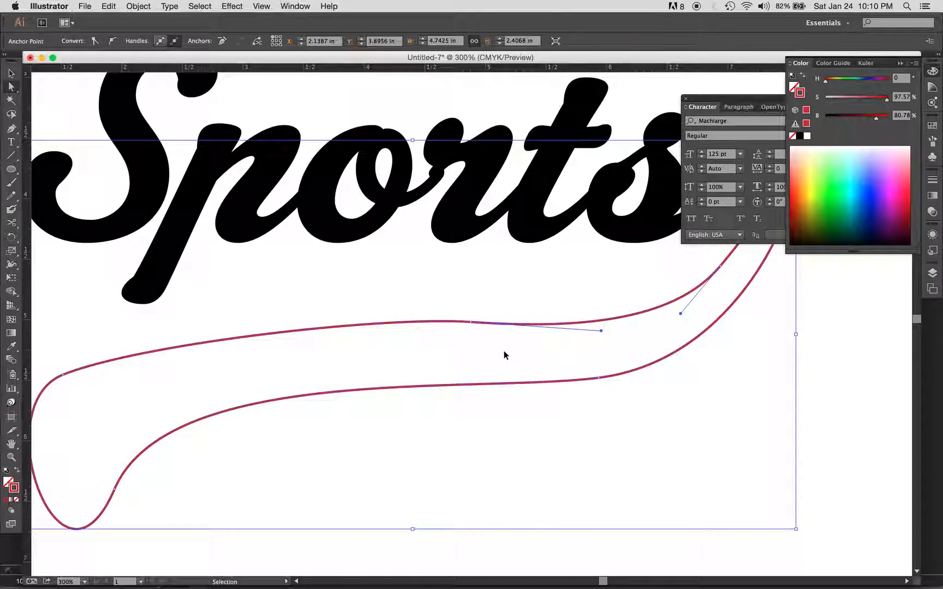
click(470, 324)
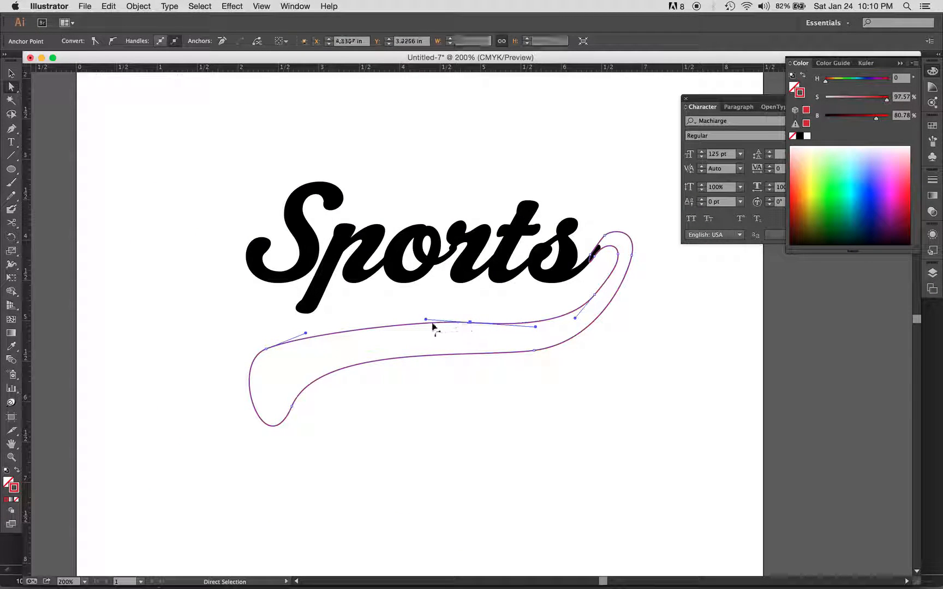
drag(428, 320, 372, 327)
Step: Retract the outer handles of the two points at the swash's left end to form a straight, angular cut
click(265, 349)
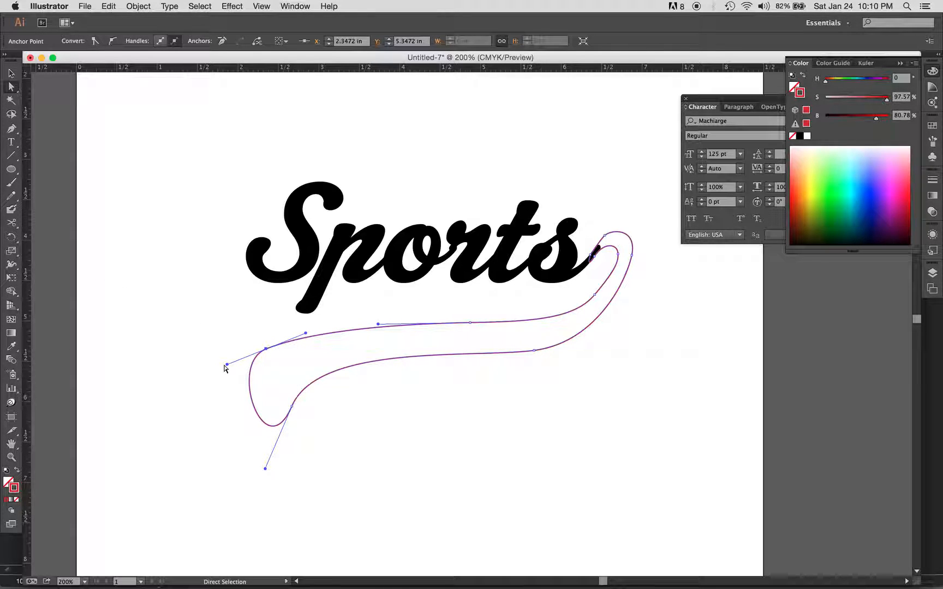
drag(227, 365, 267, 353)
click(292, 408)
drag(266, 468, 295, 410)
click(461, 447)
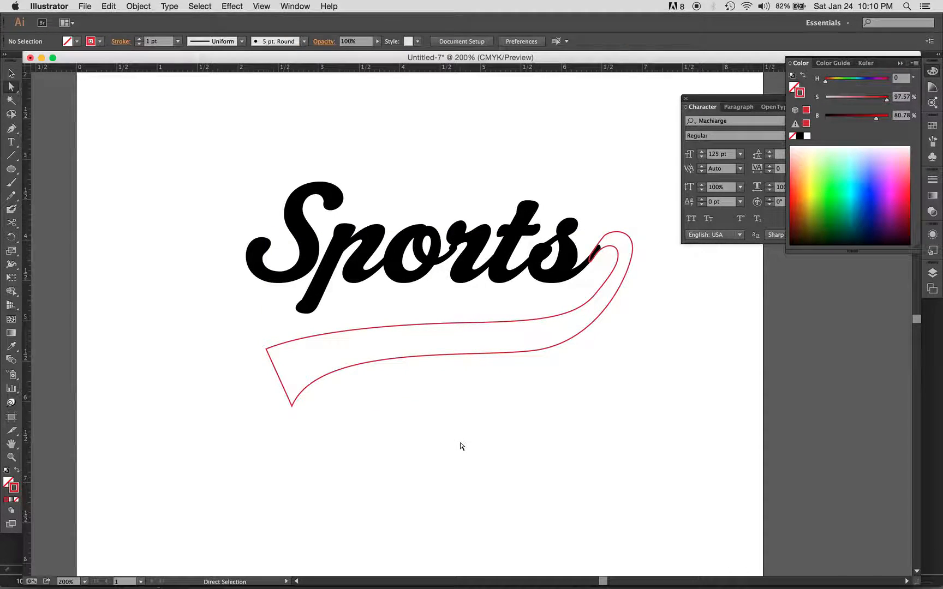
Step: Give the swash the Sports lettering's black fill and no stroke using the Eyedropper
scroll(463, 447, right, 2)
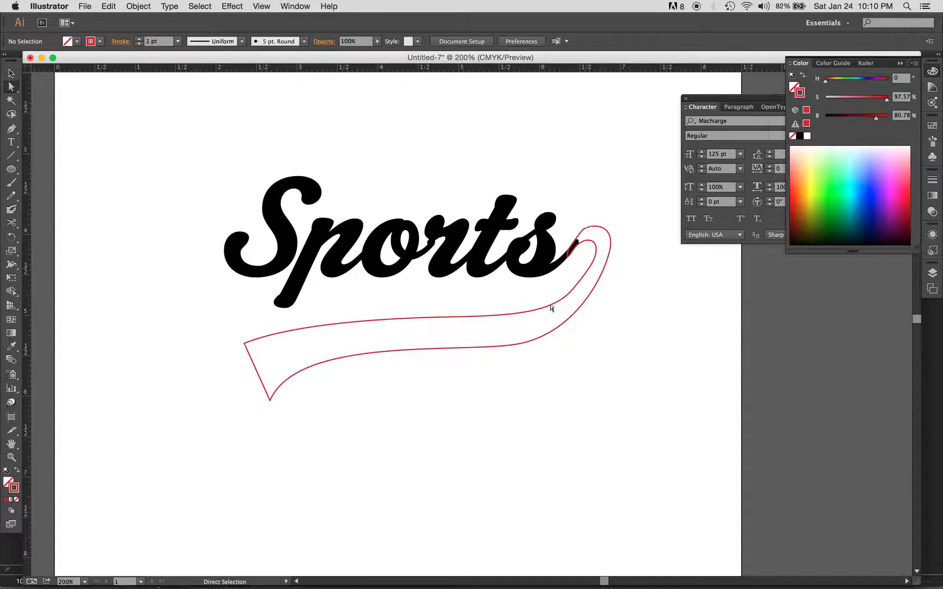
click(452, 352)
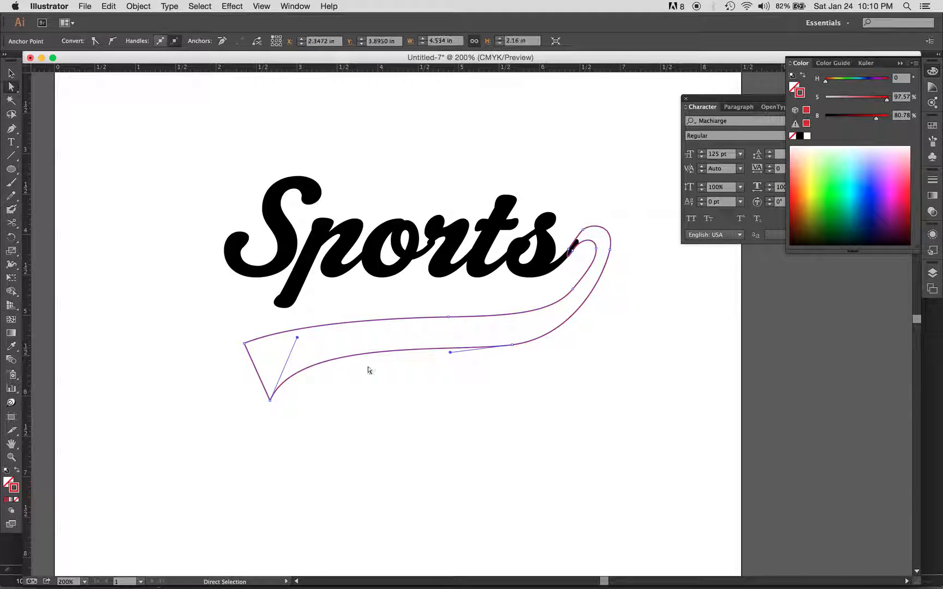
click(11, 346)
click(327, 234)
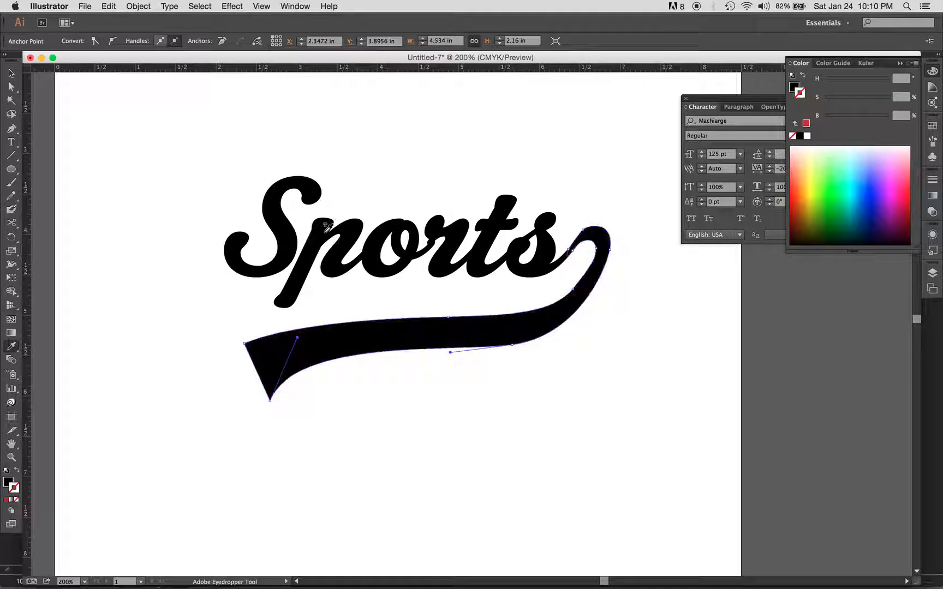
super+click(438, 376)
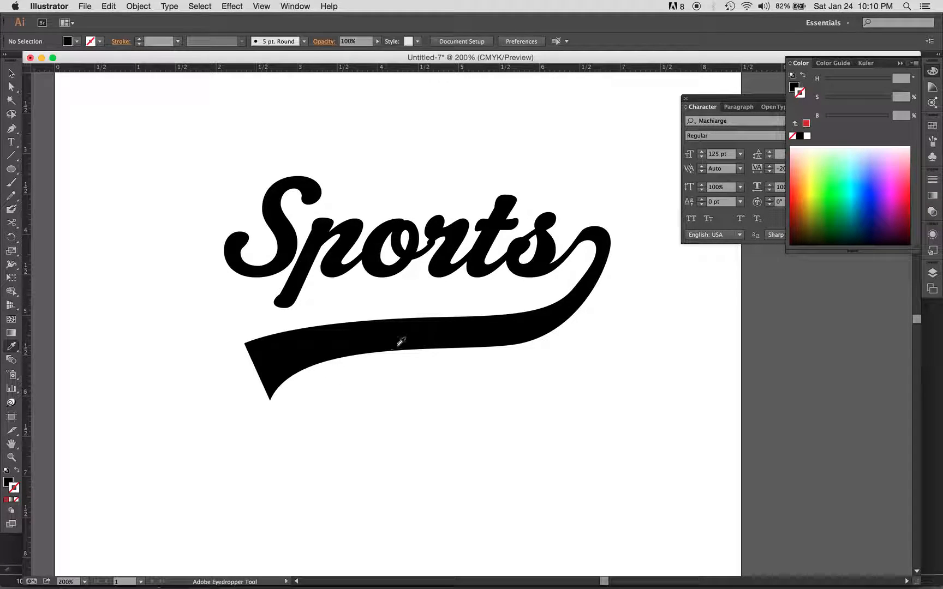
Step: Duplicate the swash directly below the original and add "UTAH" as type on the copy's path
drag(411, 332, 418, 413)
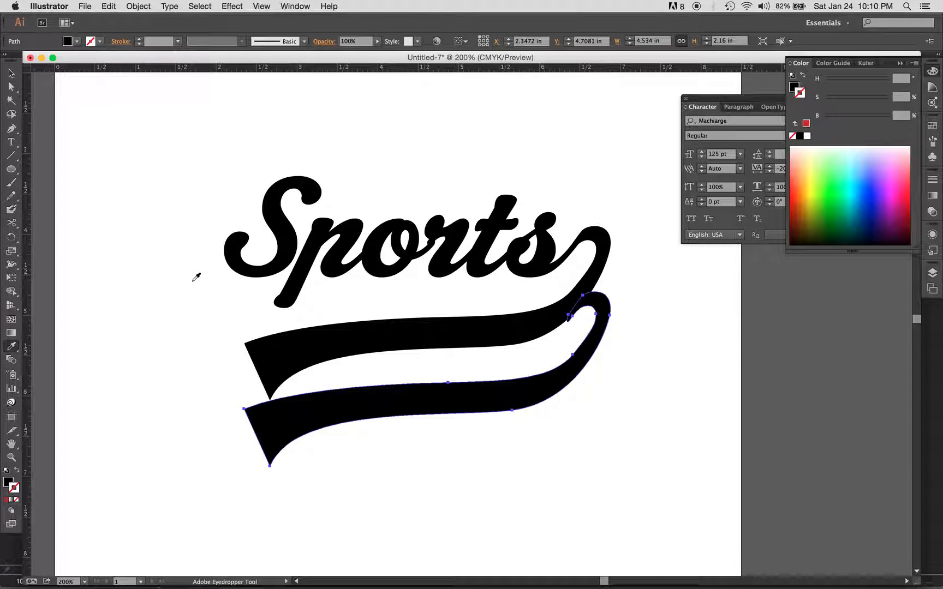
drag(10, 142, 55, 168)
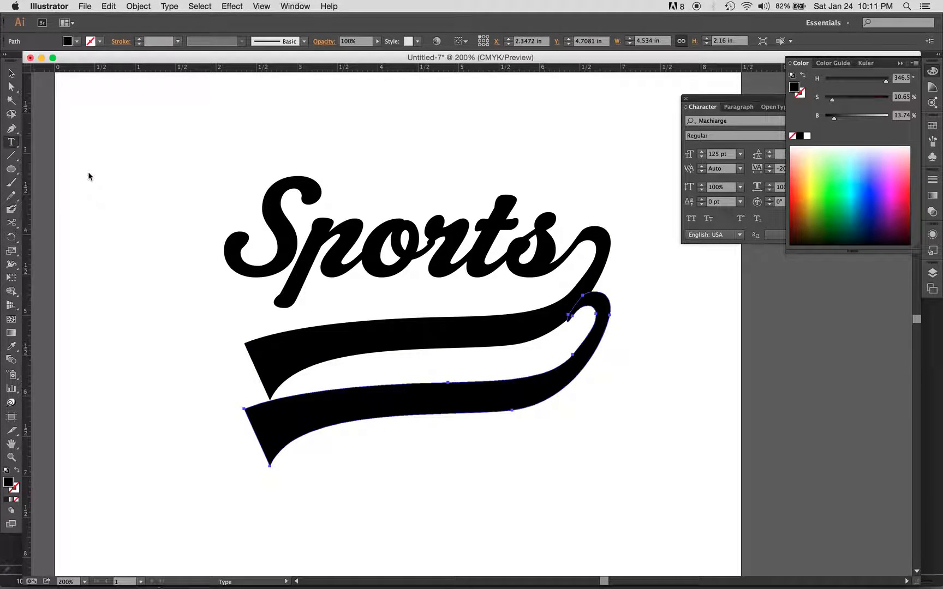
click(356, 417)
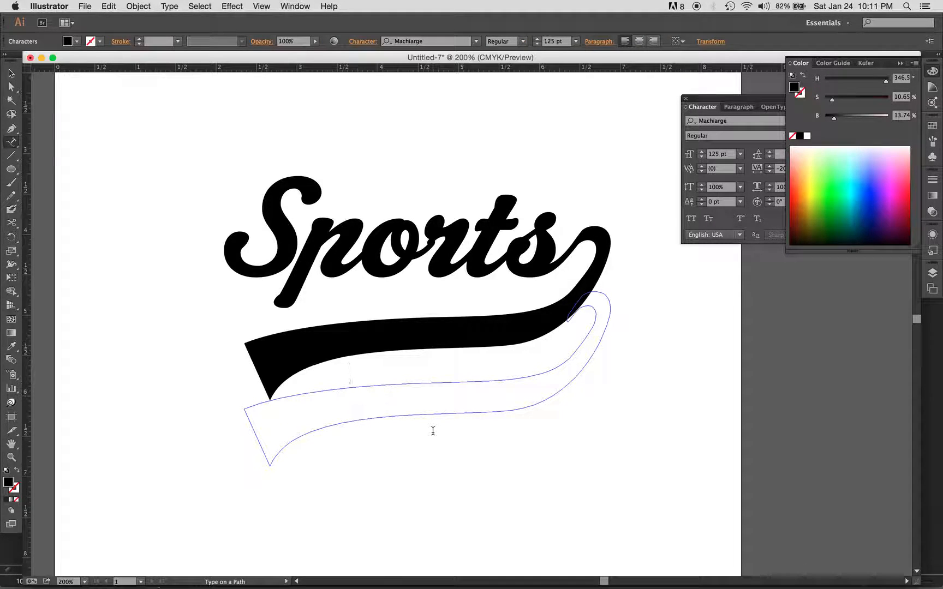
text(UTAH)
super+click(331, 480)
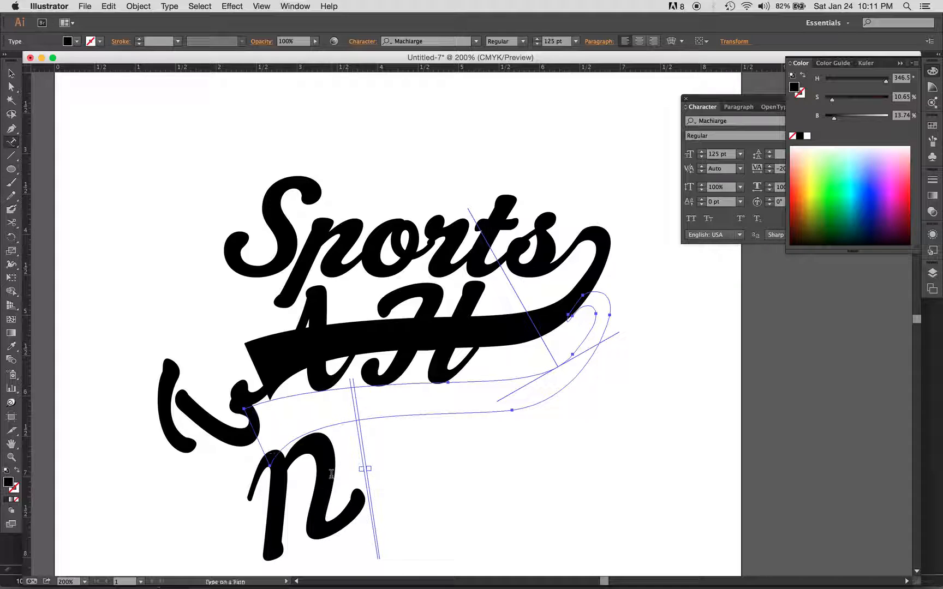
Step: Reduce the UTAH text's font size to 15 pt
key(alt+shift+super+comma)
key(alt+shift+super+comma)
key(alt+shift+super+comma)
key(alt+shift+super+comma)
key(alt+shift+super+comma)
key(alt+shift+super+comma)
key(alt+shift+super+comma)
key(alt+shift+super+comma)
key(alt+shift+super+comma)
key(alt+shift+super+comma)
key(alt+shift+super+comma)
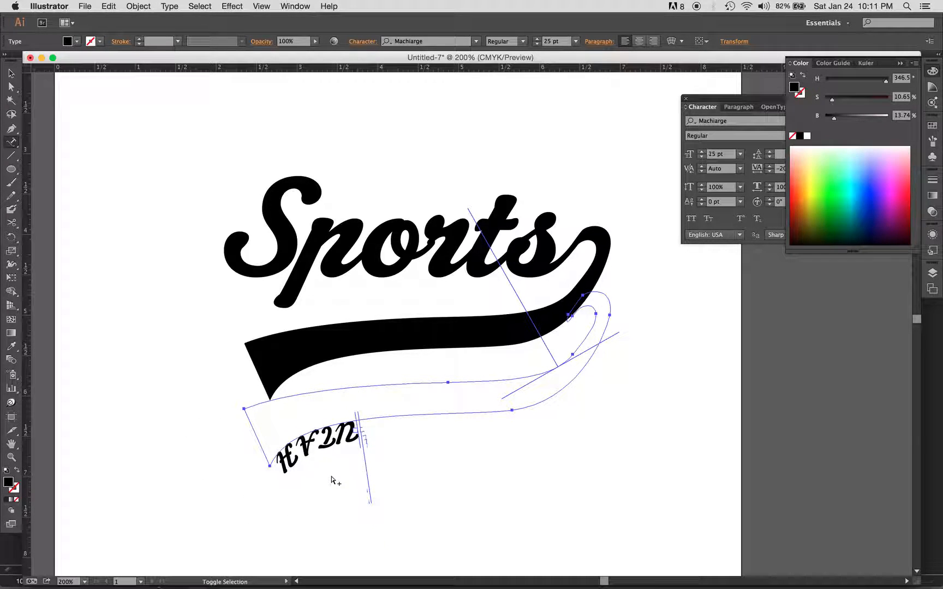
Step: Flip the UTAH text to the inside of the swash copy, reading upright along its lower edge
key(a)
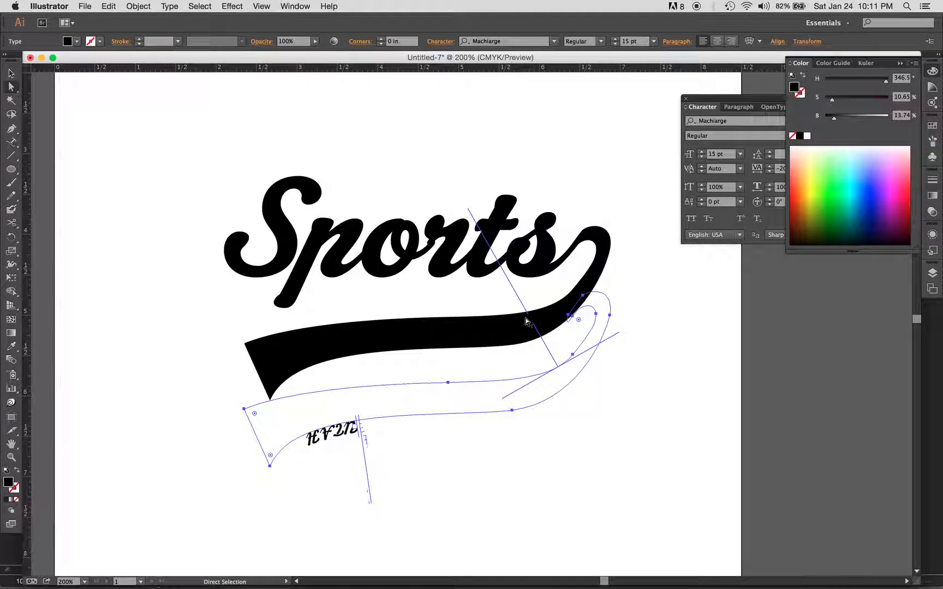
drag(525, 315, 336, 392)
key(super+z)
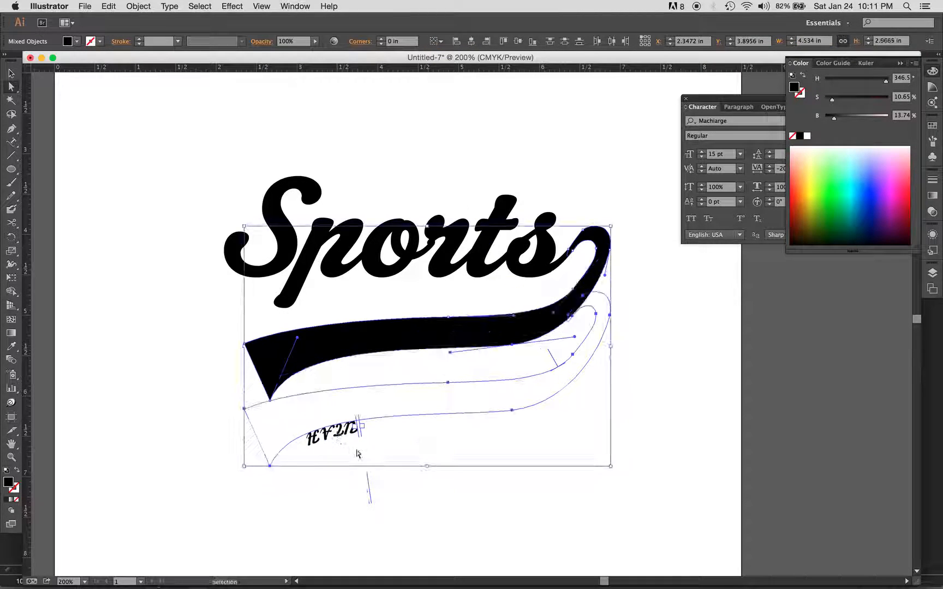
drag(368, 480, 396, 417)
click(377, 443)
click(342, 434)
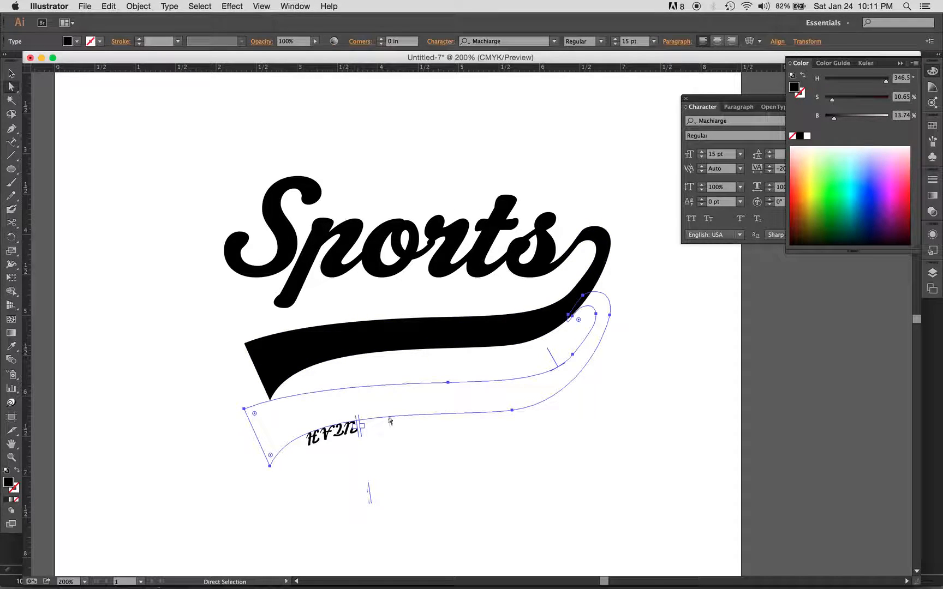
drag(558, 367, 539, 385)
Step: Raise the UTAH text off the path with a baseline shift of 6 pt
key(alt+shift+Up)
key(alt+shift+Up)
key(alt+shift+Up)
key(alt+shift+Up)
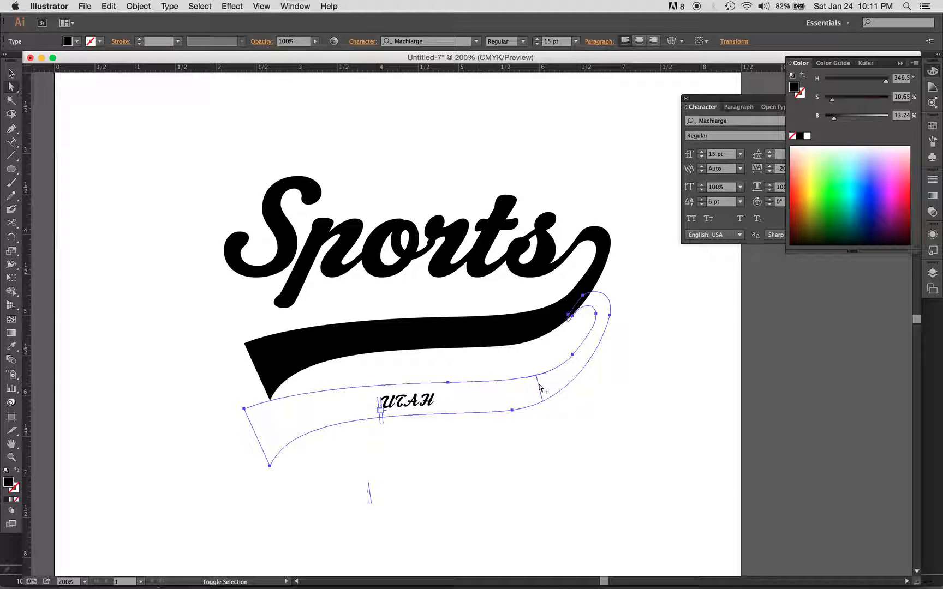
Step: Change the UTAH text's font to Helvetica Bold Oblique
click(729, 121)
text(HEL)
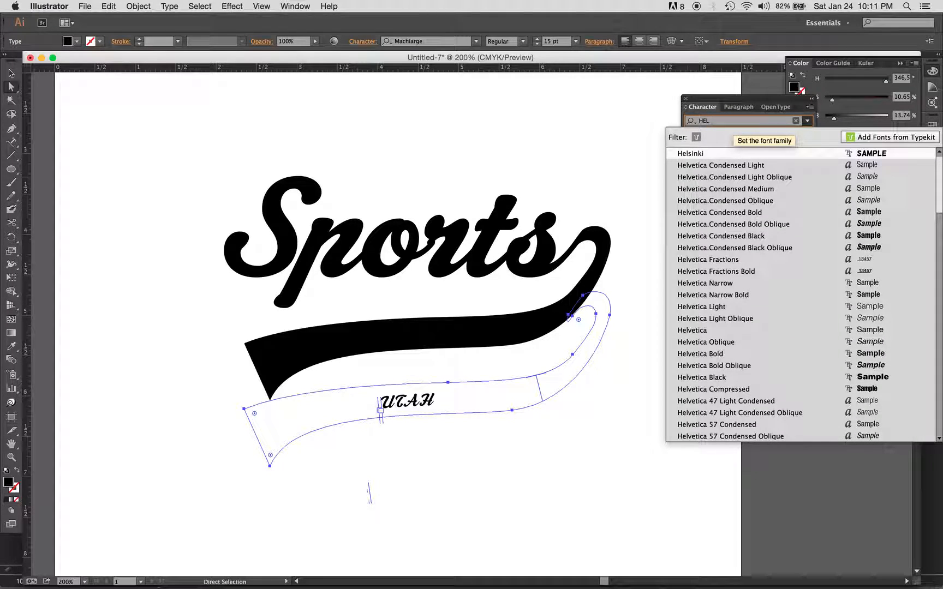
key(Down)
key(Down)
key(Down)
key(Down)
key(Down)
key(Down)
key(Down)
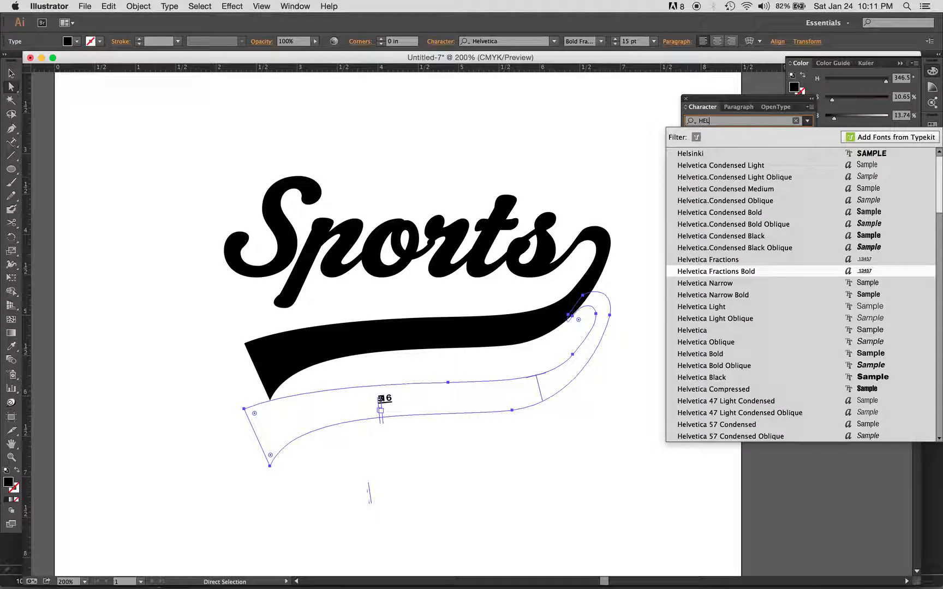
key(Down)
key(Down)
key(Down)
key(Down)
key(Down)
key(Down)
key(Down)
key(Down)
key(Down)
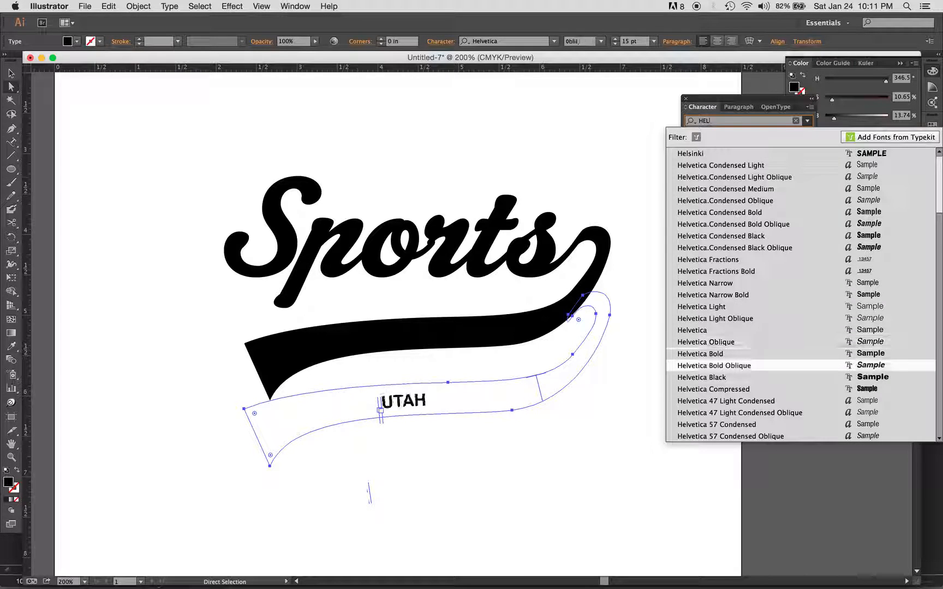
key(Up)
key(Up)
key(Up)
key(Up)
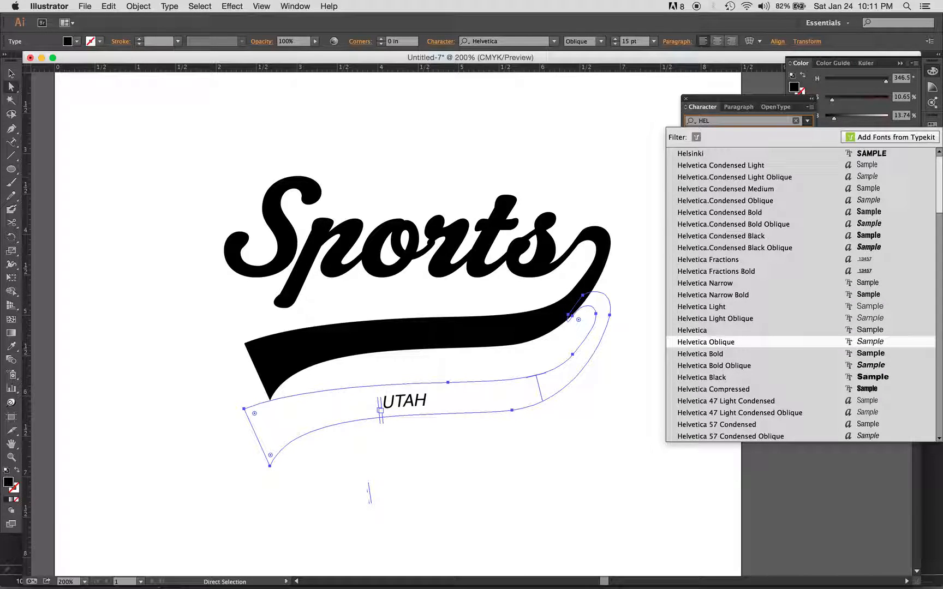
key(Down)
key(Down)
key(Down)
key(Up)
key(Return)
Step: Enlarge the UTAH text to 25 pt
key(alt+shift+super+period)
key(alt+shift+Down)
key(alt+shift+Down)
key(alt+shift+Up)
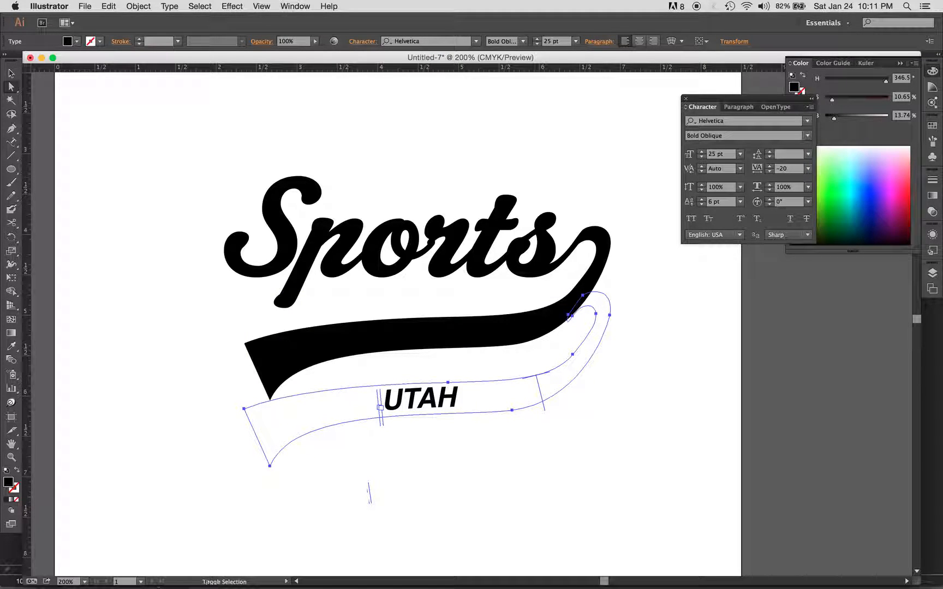
Step: Make the UTAH text white with the Eyedropper and move it up onto the black swash
click(434, 404)
key(i)
shift+click(446, 402)
drag(445, 402, 442, 338)
super+click(473, 406)
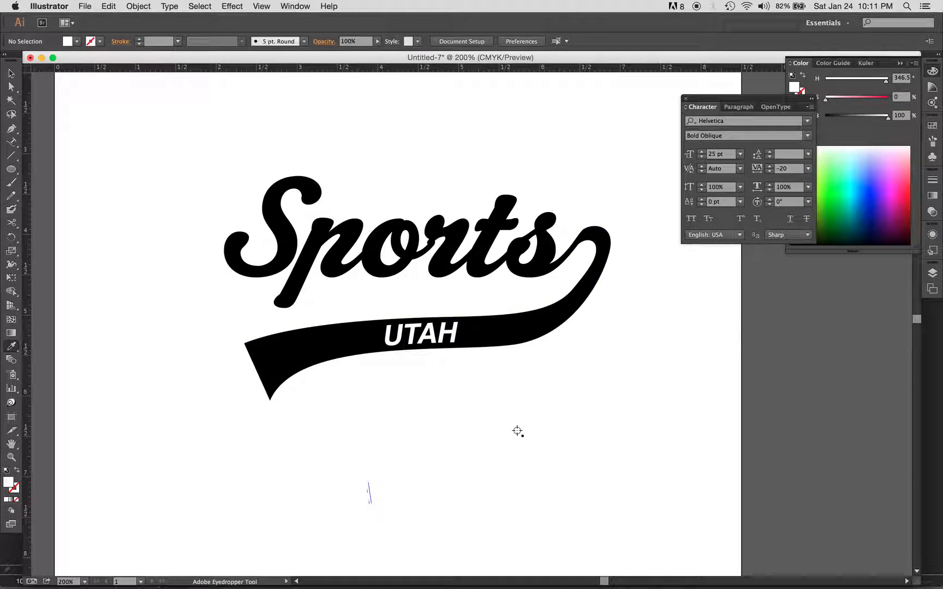
Step: Widen the UTAH text's tracking to 360
super+click(418, 329)
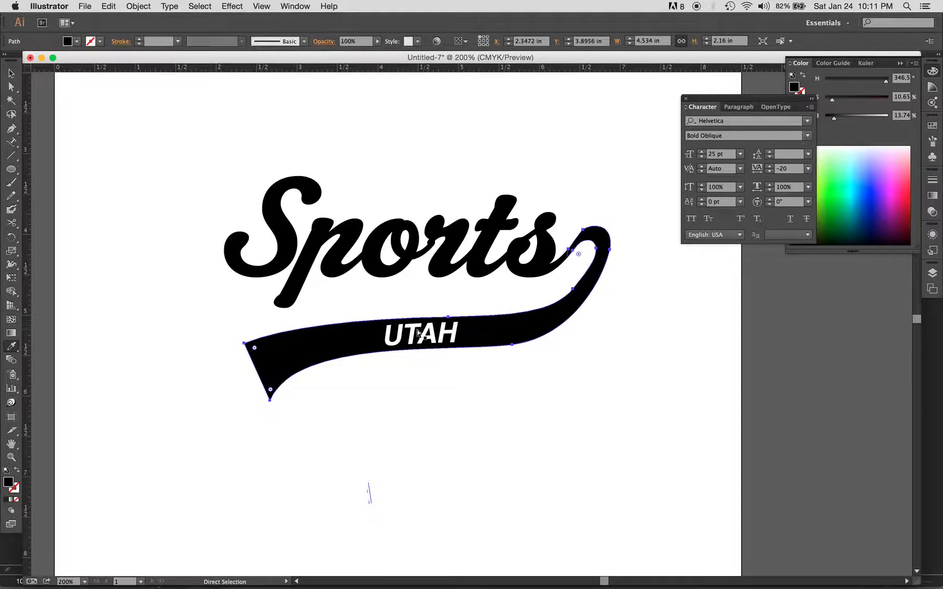
super+click(425, 342)
key(super+z)
key(v)
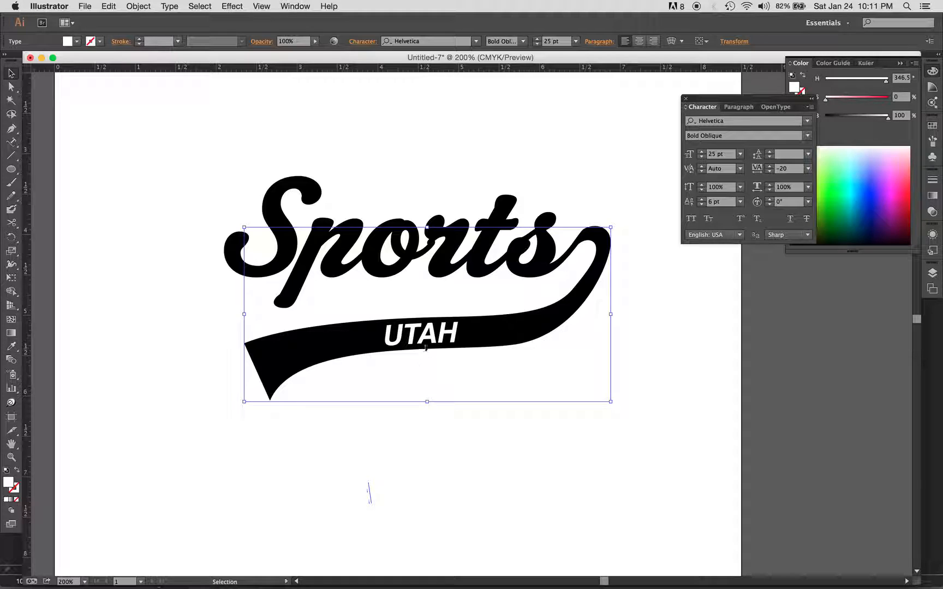
key(alt+Right)
key(alt+Right)
key(alt+Right)
key(alt+Right)
key(alt+Right)
key(alt+Right)
key(alt+Right)
key(alt+Right)
key(alt+Right)
key(alt+Right)
key(alt+Right)
key(alt+Right)
key(alt+Right)
key(alt+Right)
key(alt+Right)
key(alt+Right)
key(alt+Right)
key(alt+Right)
key(alt+Right)
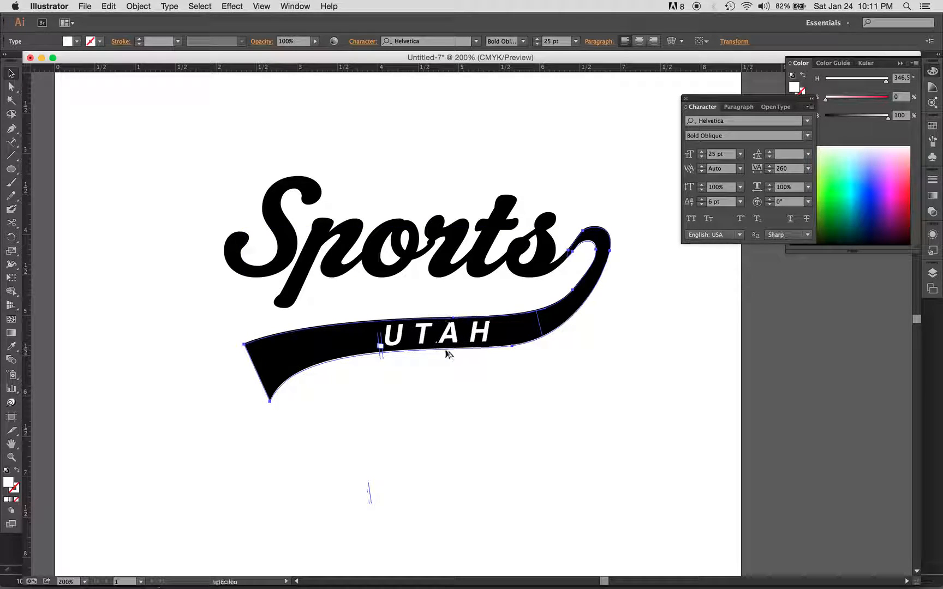
click(624, 435)
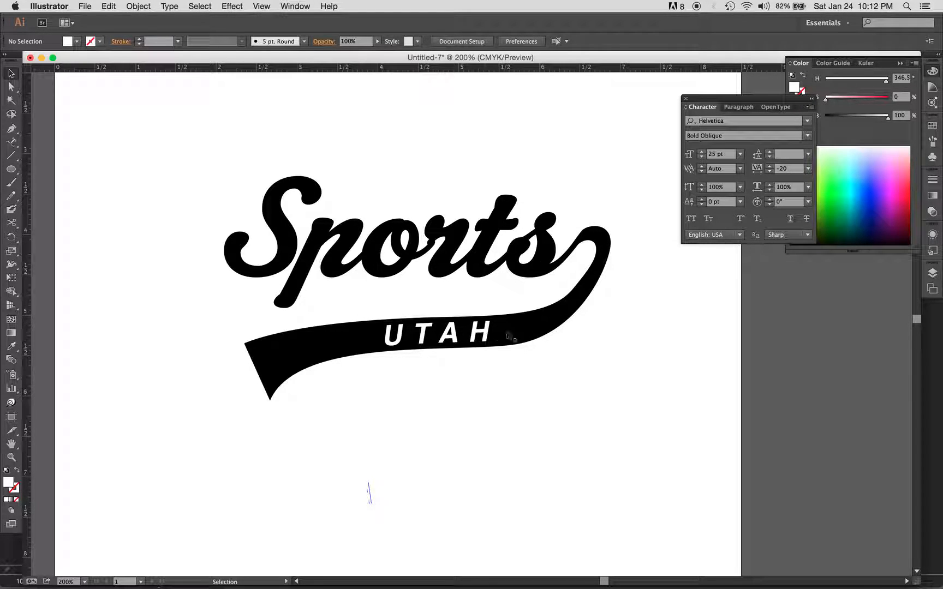
click(589, 273)
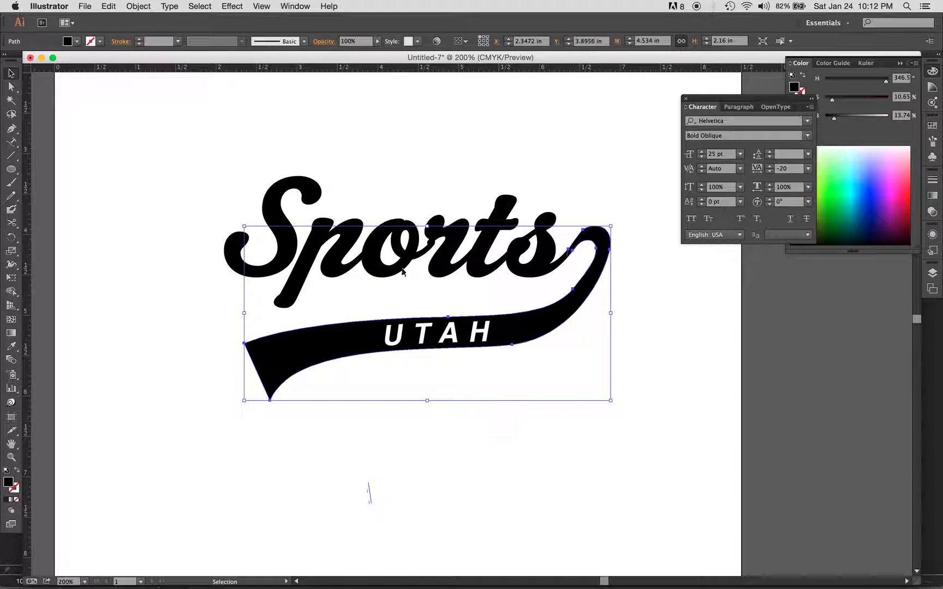
click(473, 419)
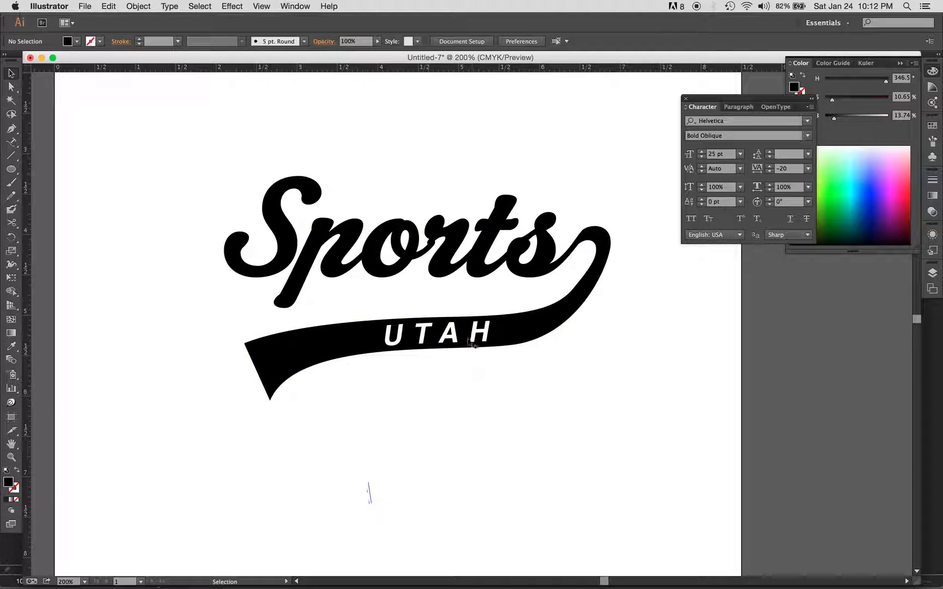
click(459, 353)
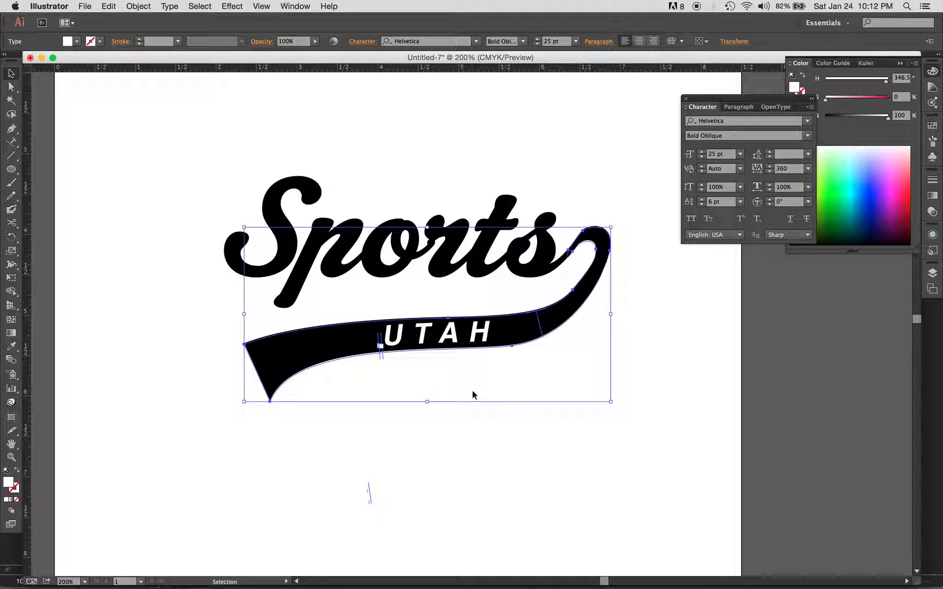
key(alt+super)
key(alt+super)
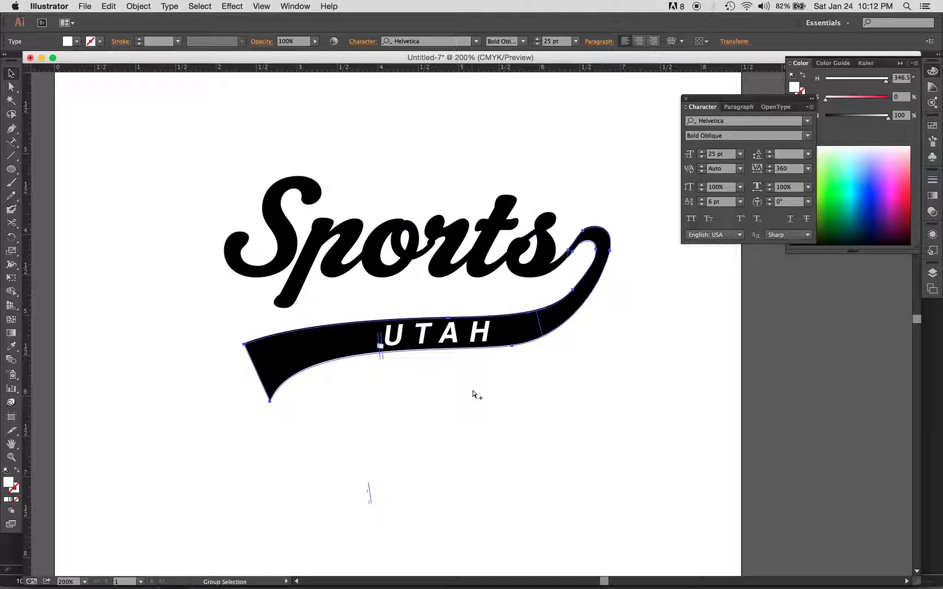
key(alt+super+bracketleft)
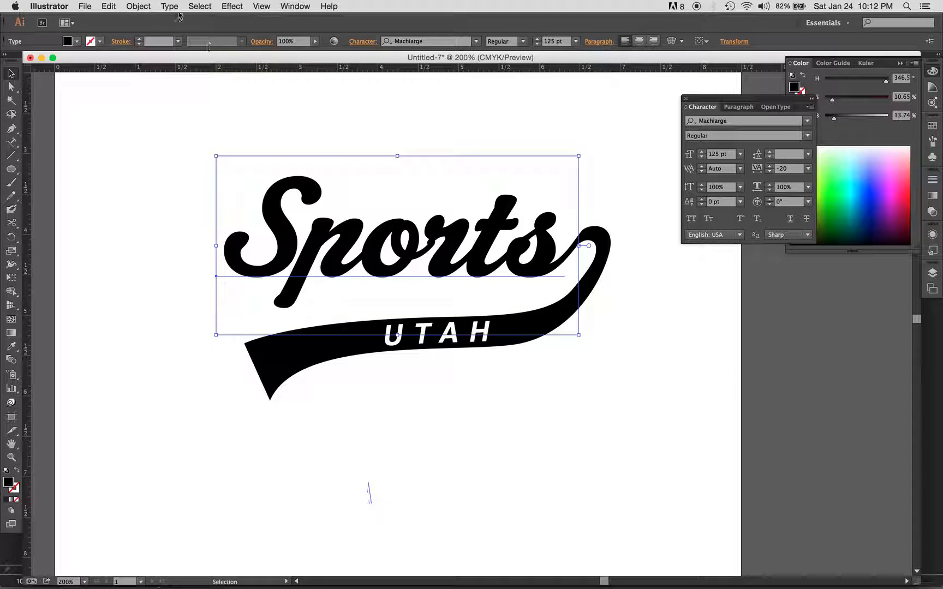
click(138, 6)
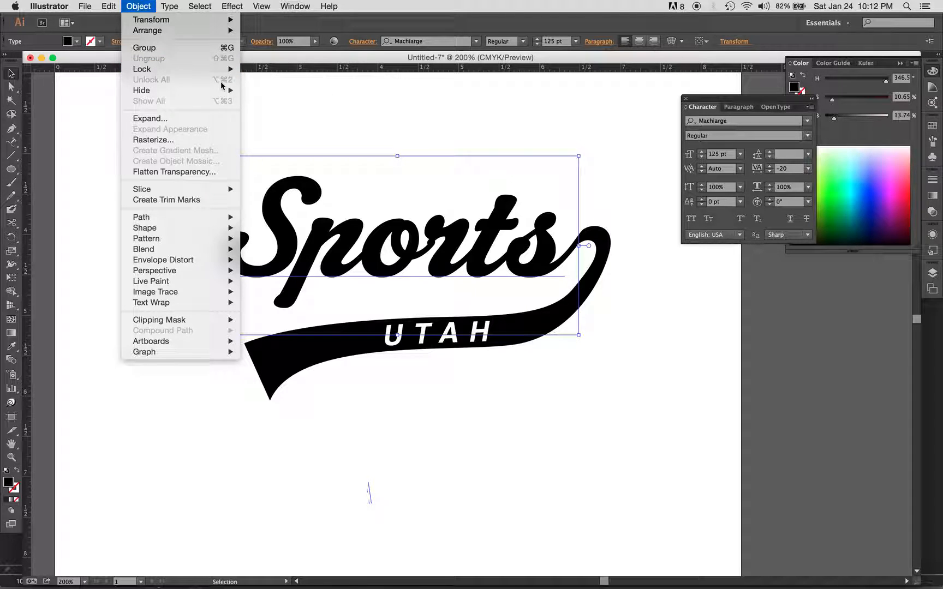
click(329, 96)
click(463, 403)
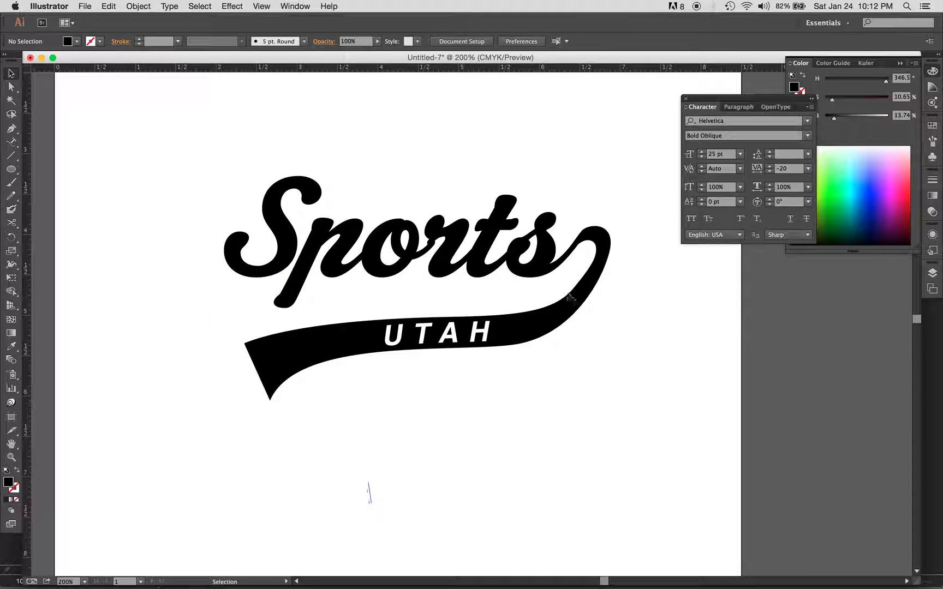
Step: Select the Sports lettering together with the swash, move the Character panel aside and show the Pathfinder panel
click(542, 248)
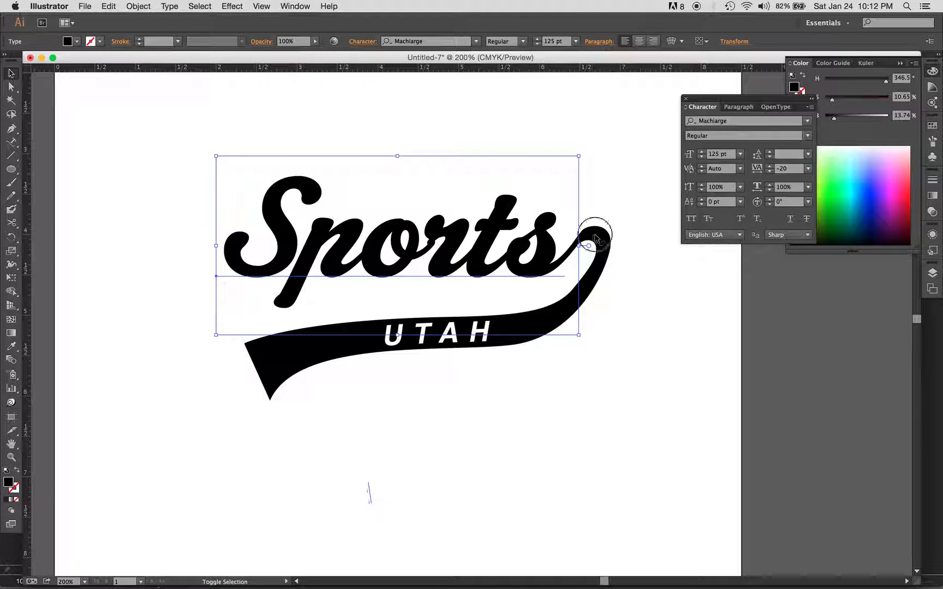
shift+click(596, 241)
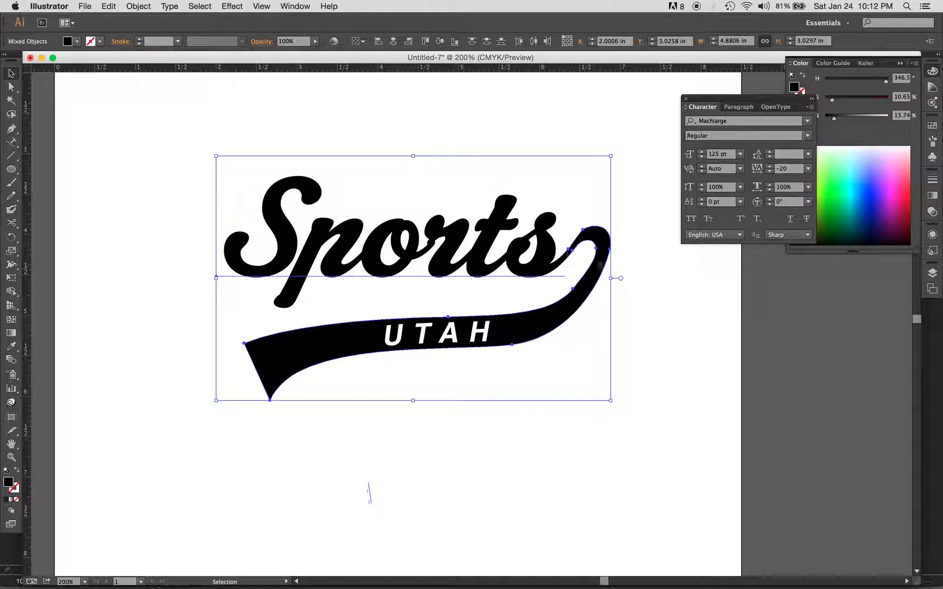
click(751, 105)
click(709, 108)
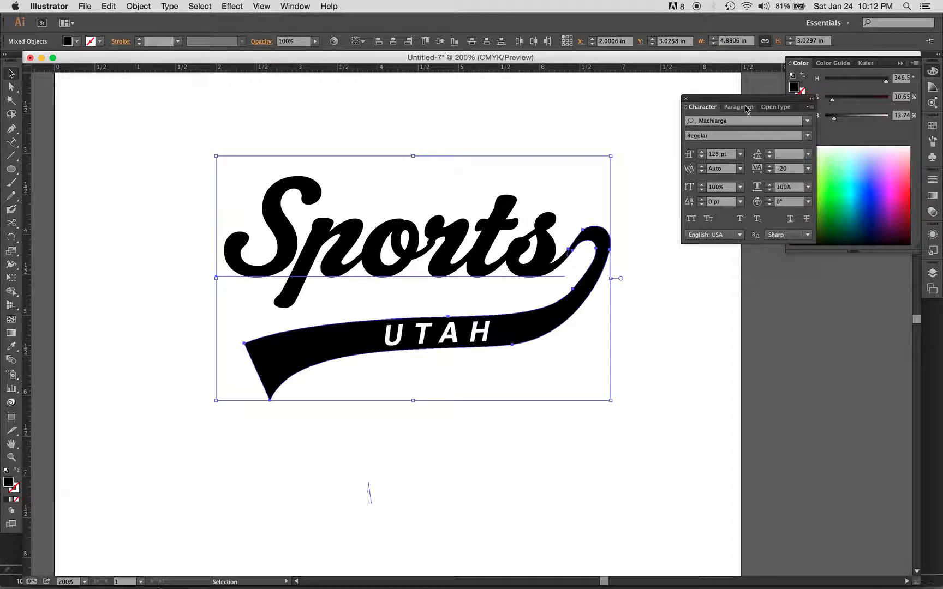
drag(736, 97, 686, 88)
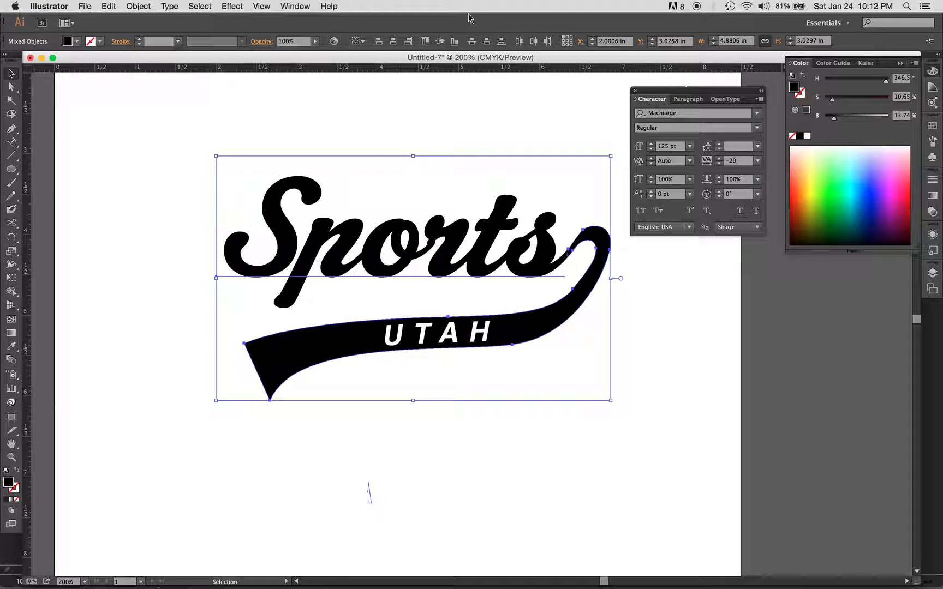
click(297, 6)
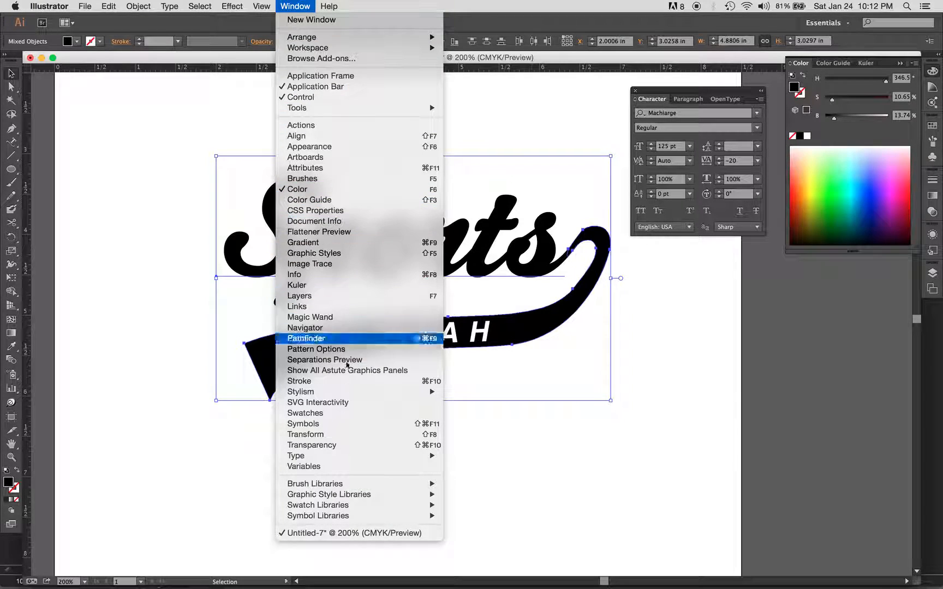
click(344, 338)
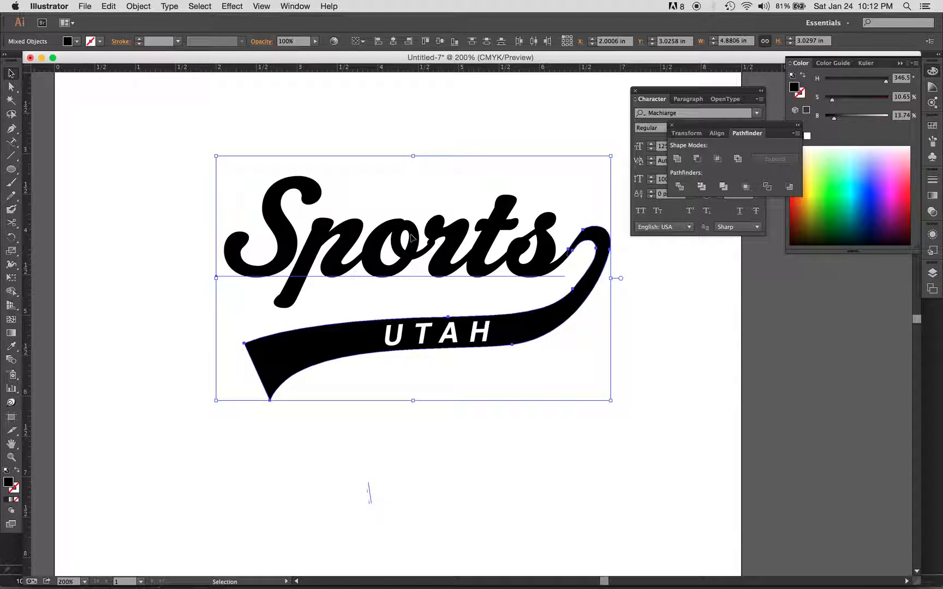
Step: Convert the Sports lettering to outlines
click(525, 450)
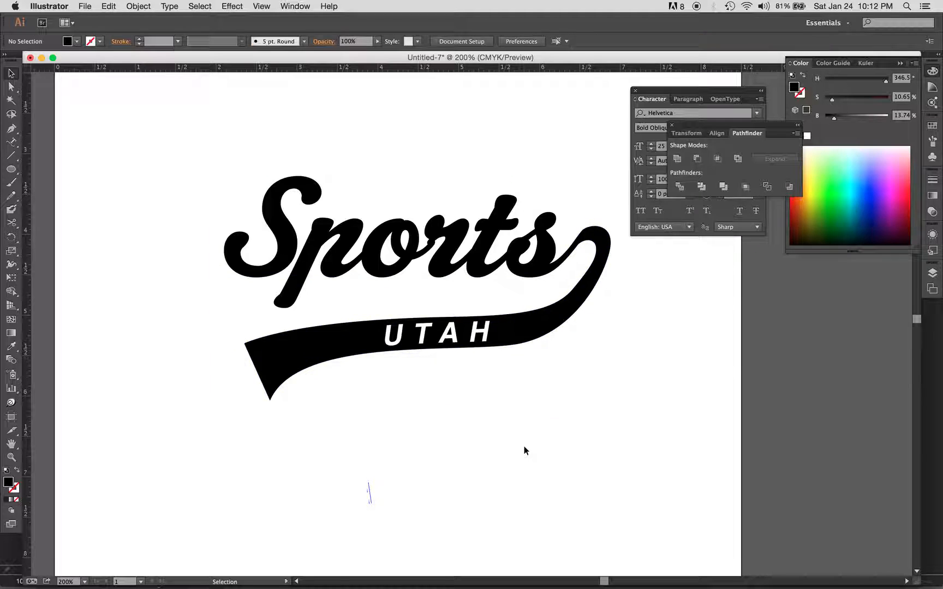
click(445, 259)
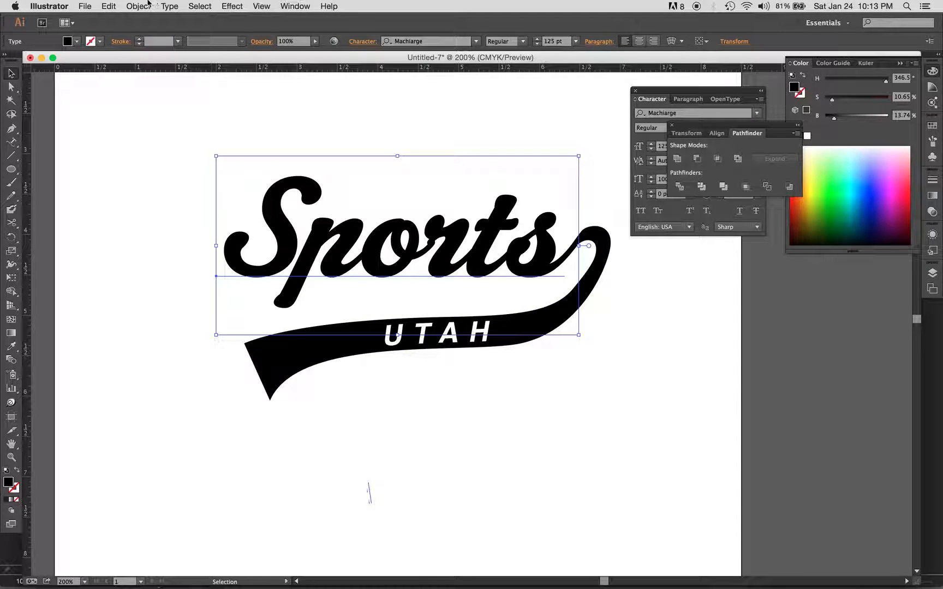
click(146, 5)
mouse_move(169, 4)
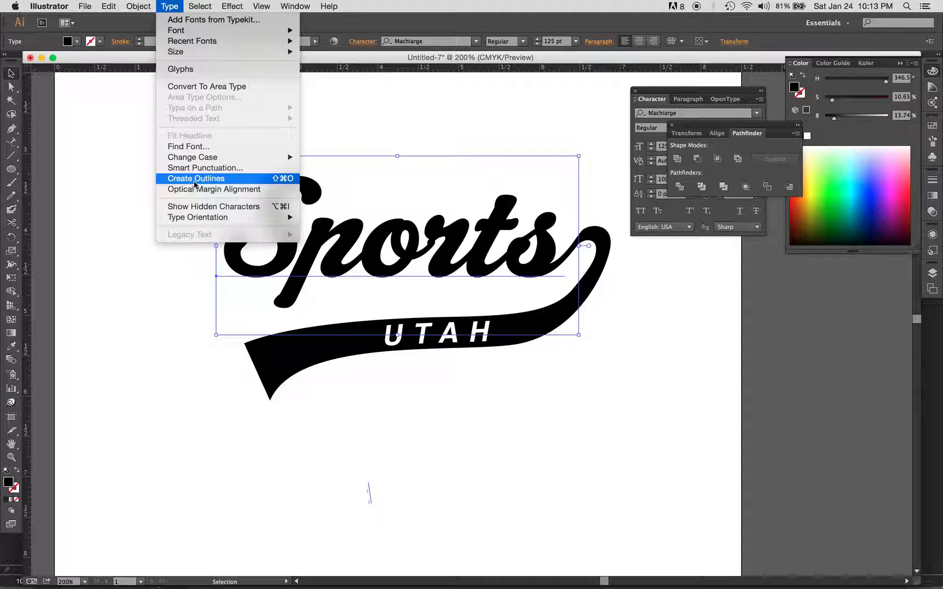
click(195, 185)
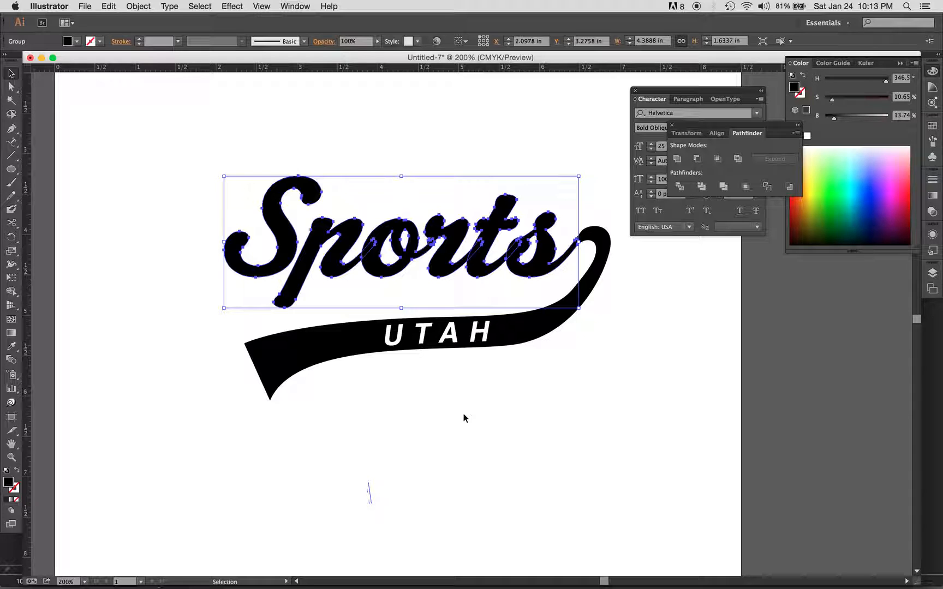
Step: Unite the outlined Sports lettering and the black swash into one shape
click(507, 458)
click(484, 278)
shift+click(605, 239)
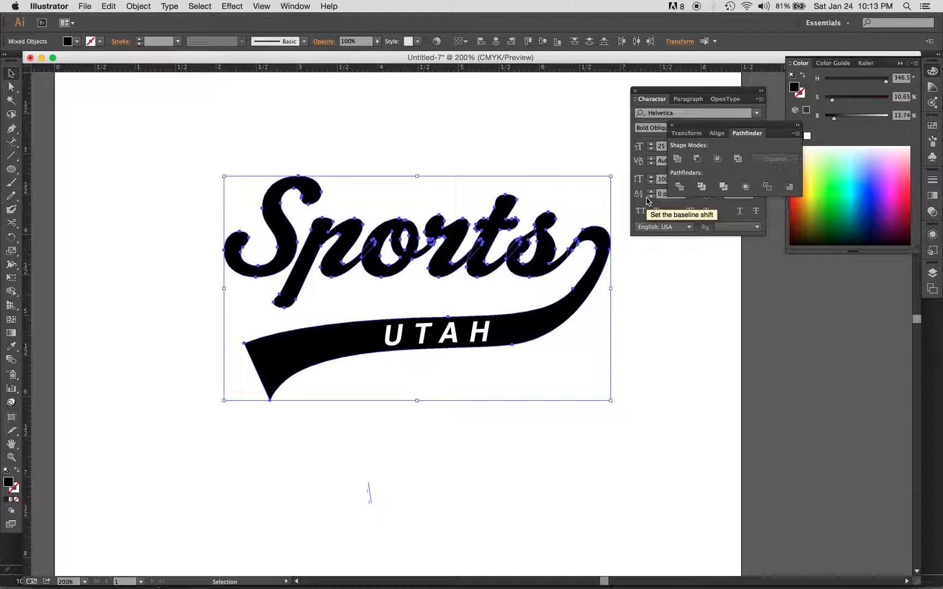
click(677, 159)
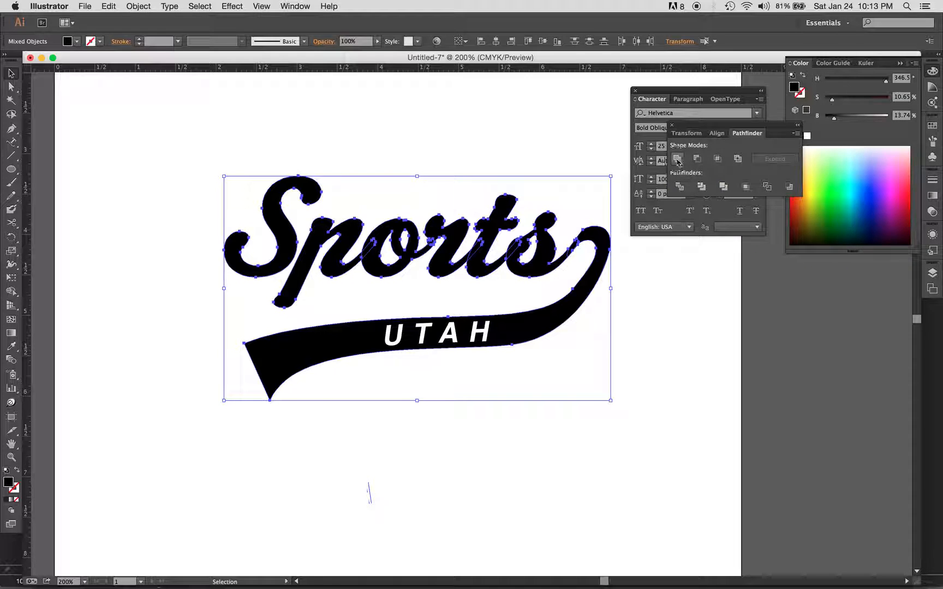
Step: Try moving the united Sports lettering and swash up and aside, and undo the move
click(620, 265)
drag(521, 248, 352, 155)
key(super+z)
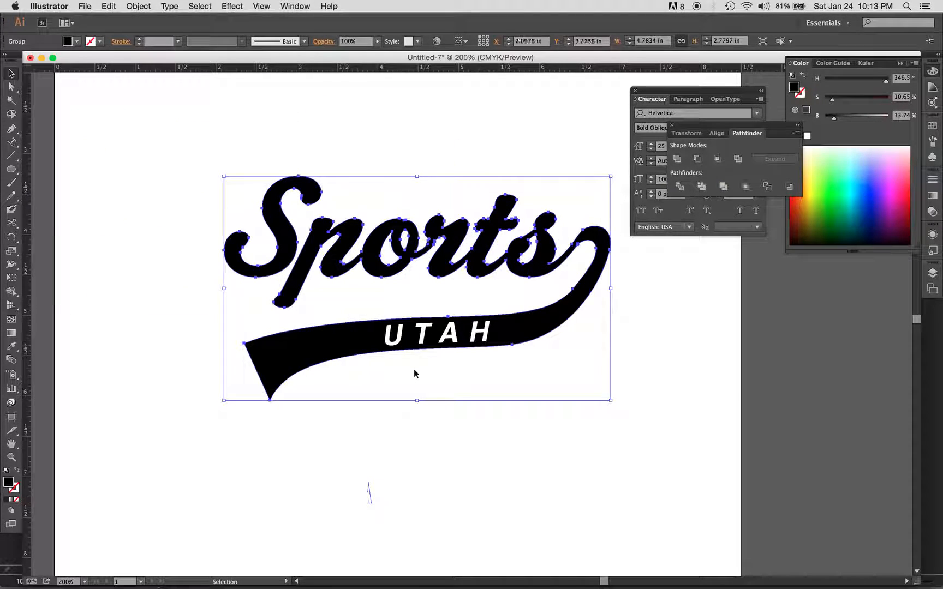